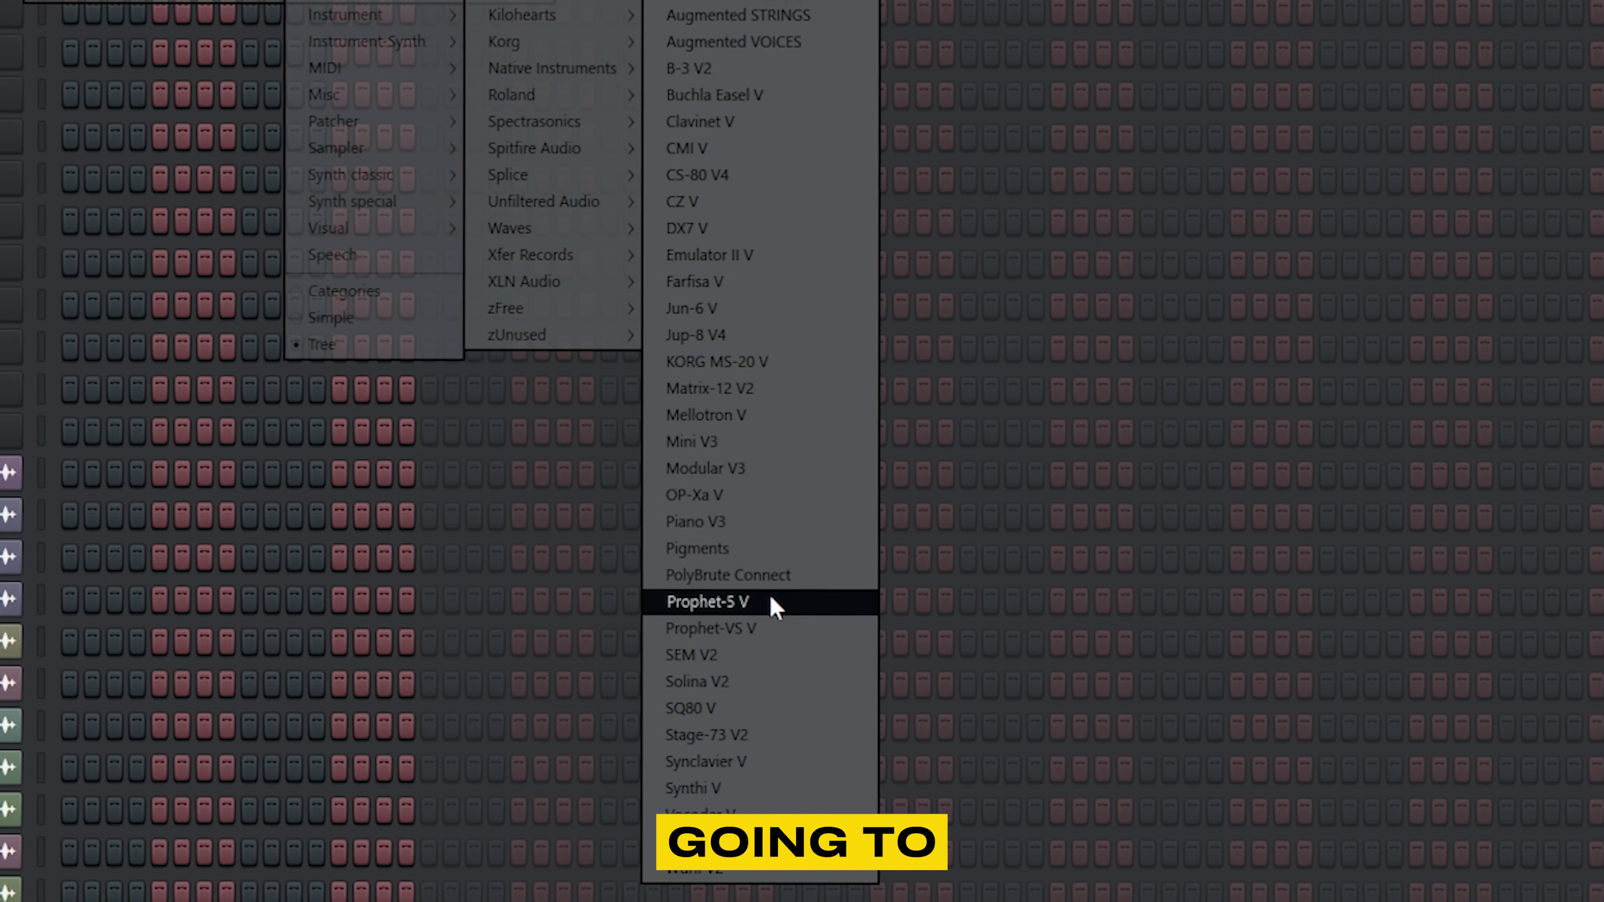
- Load the Prophet-5 V synth as a new instrument channel
click(766, 606)
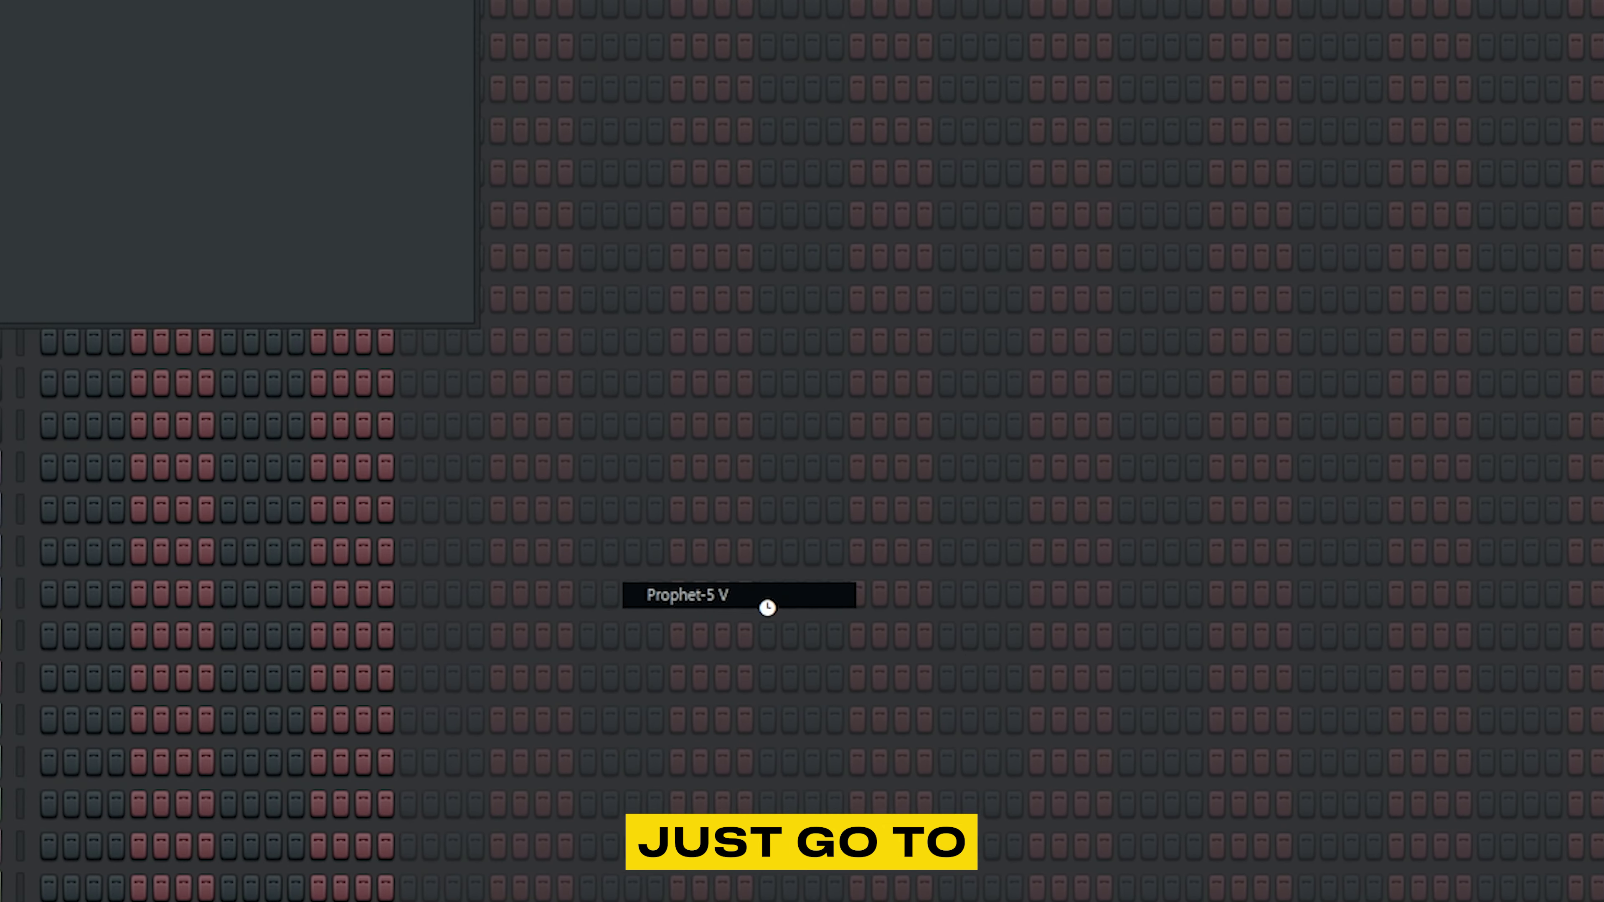
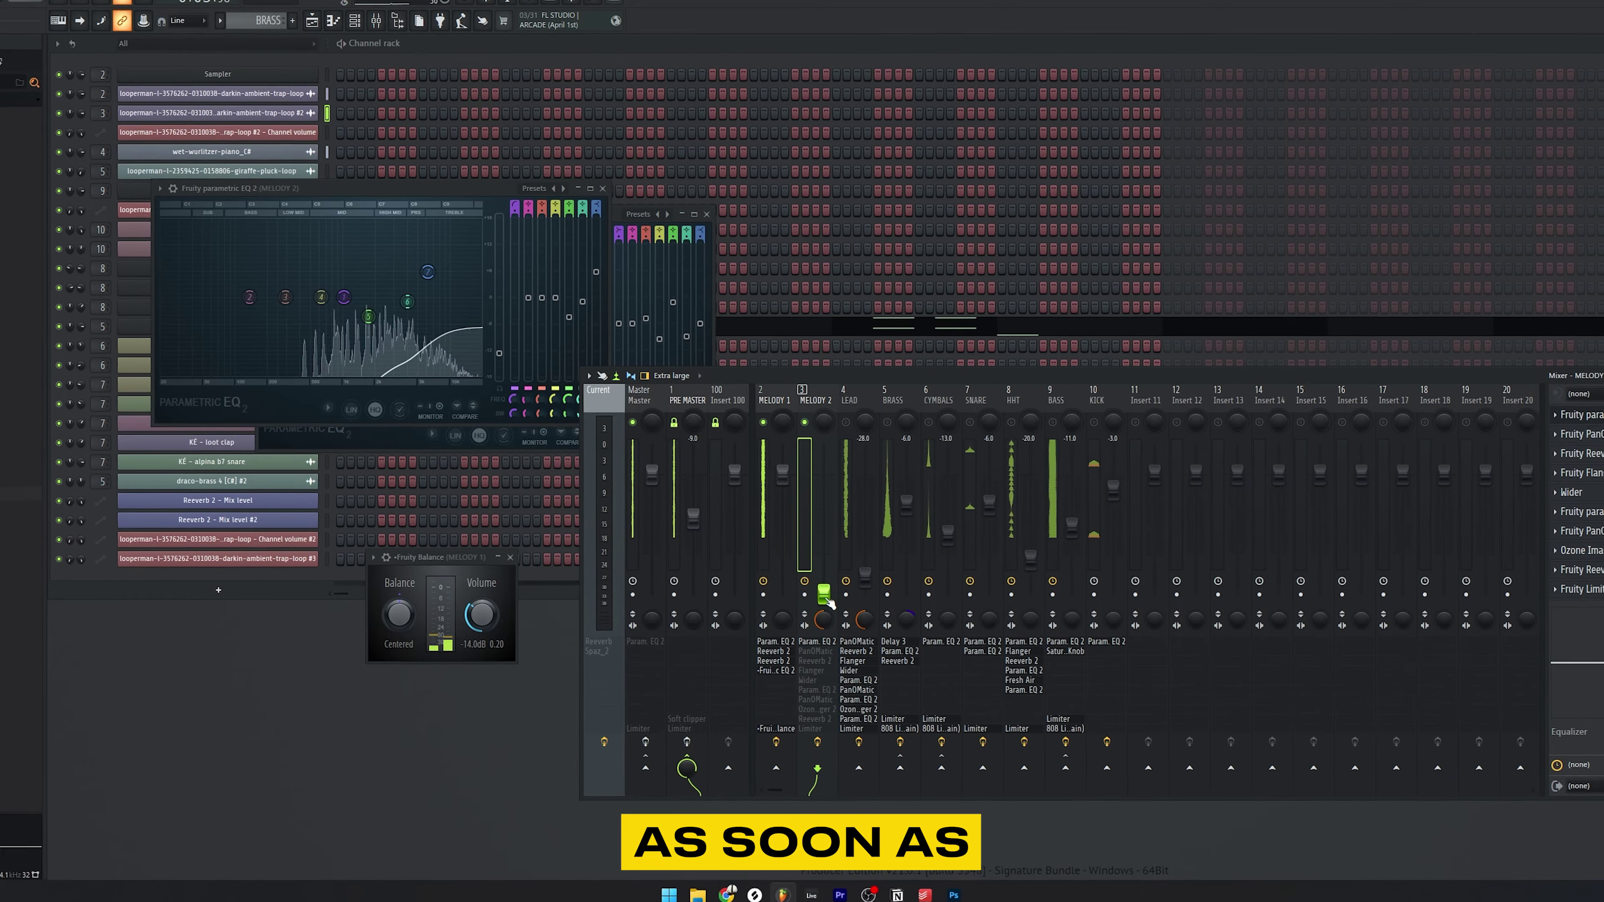
- Raise the MELODY 2 fader in the mixer
drag(827, 603, 873, 500)
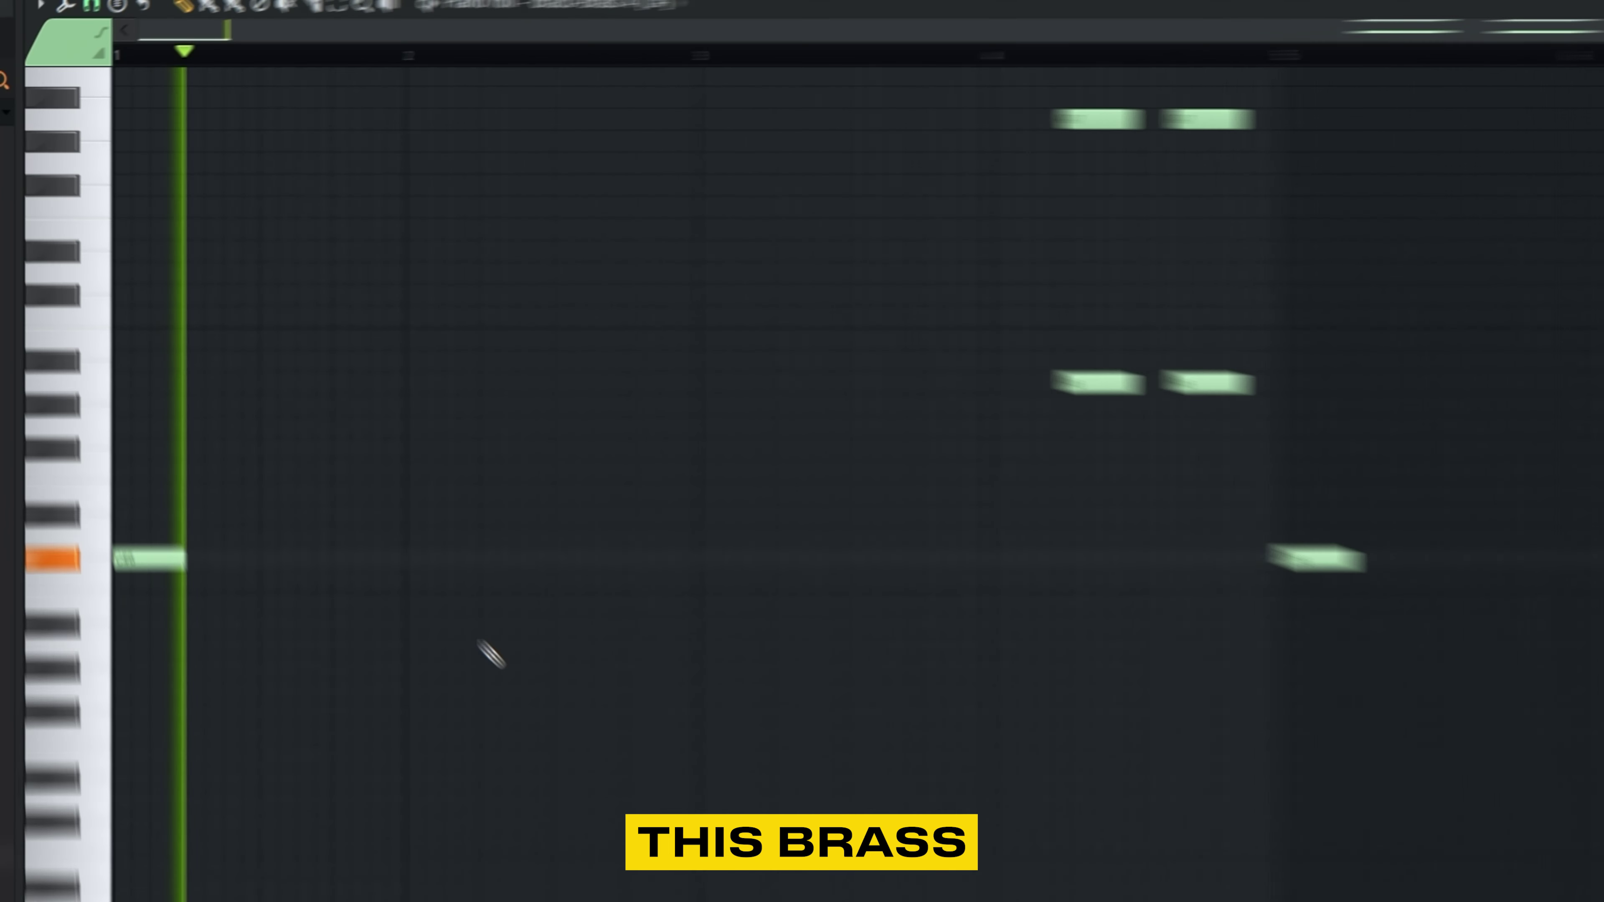
- Add a second A5 note just before bar 5 in the piano roll and play the pattern back
scroll(509, 646, down, 1)
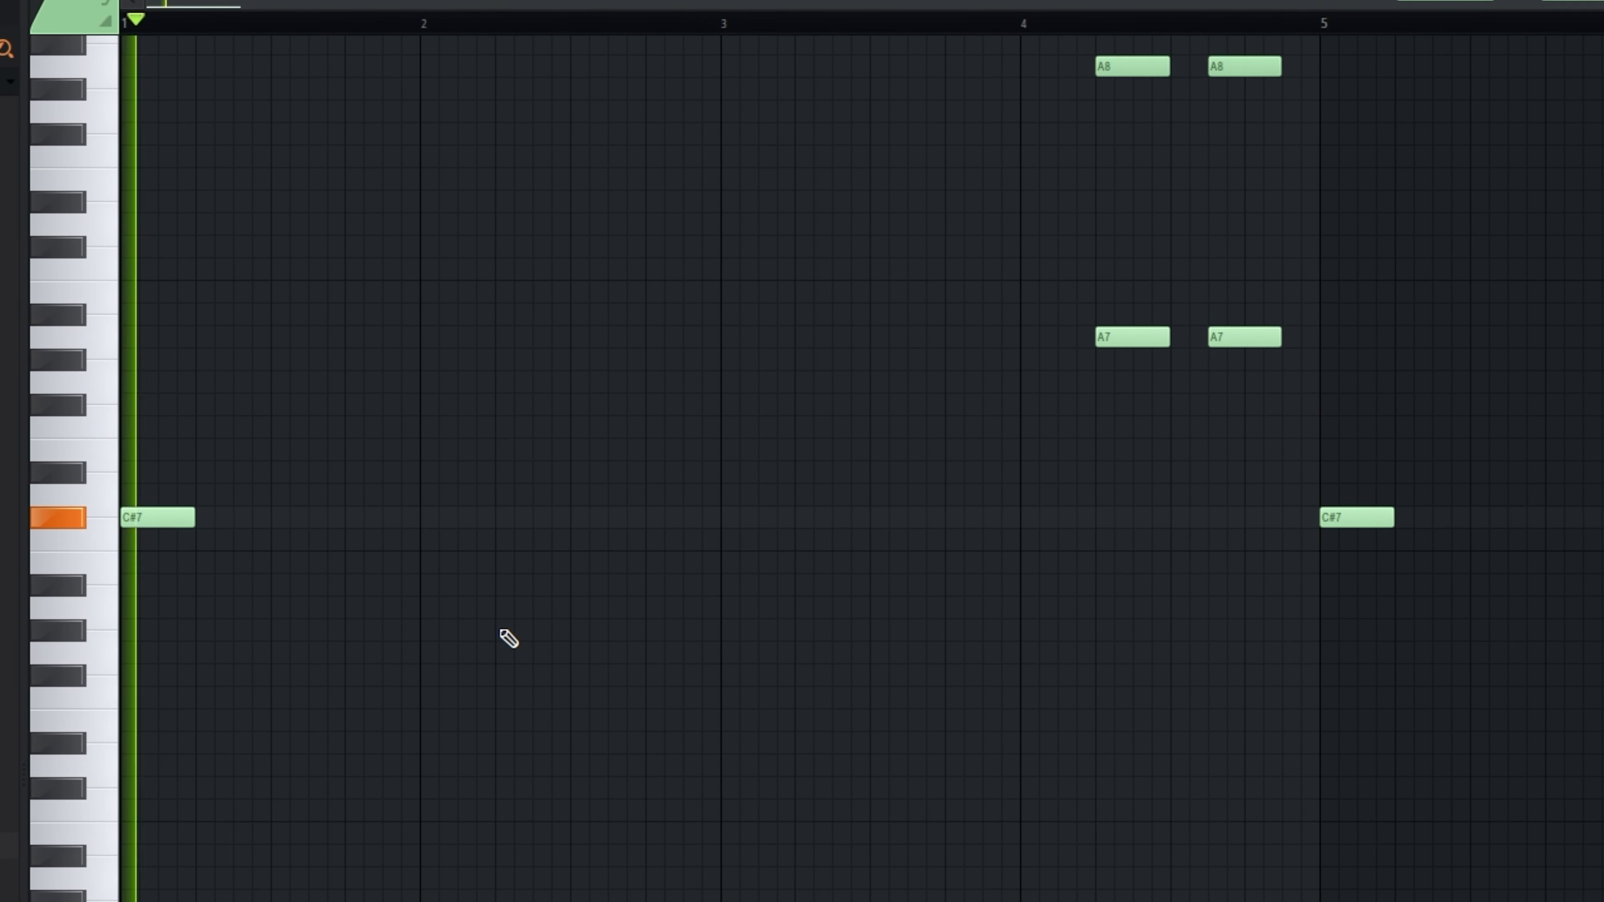
key(shift+Up)
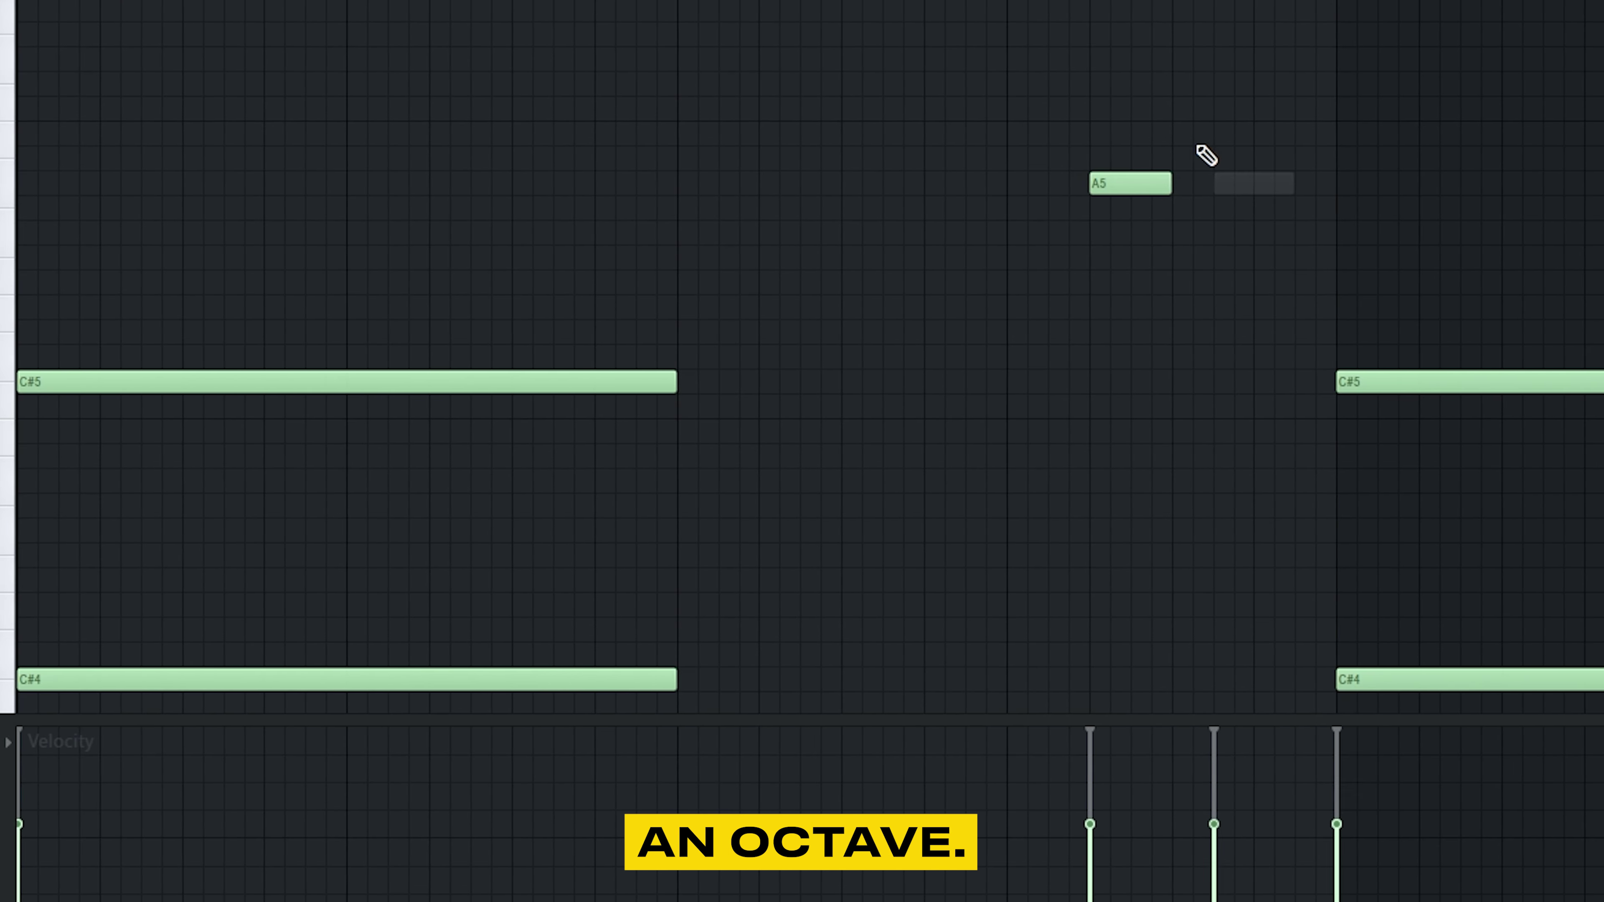
click(1177, 182)
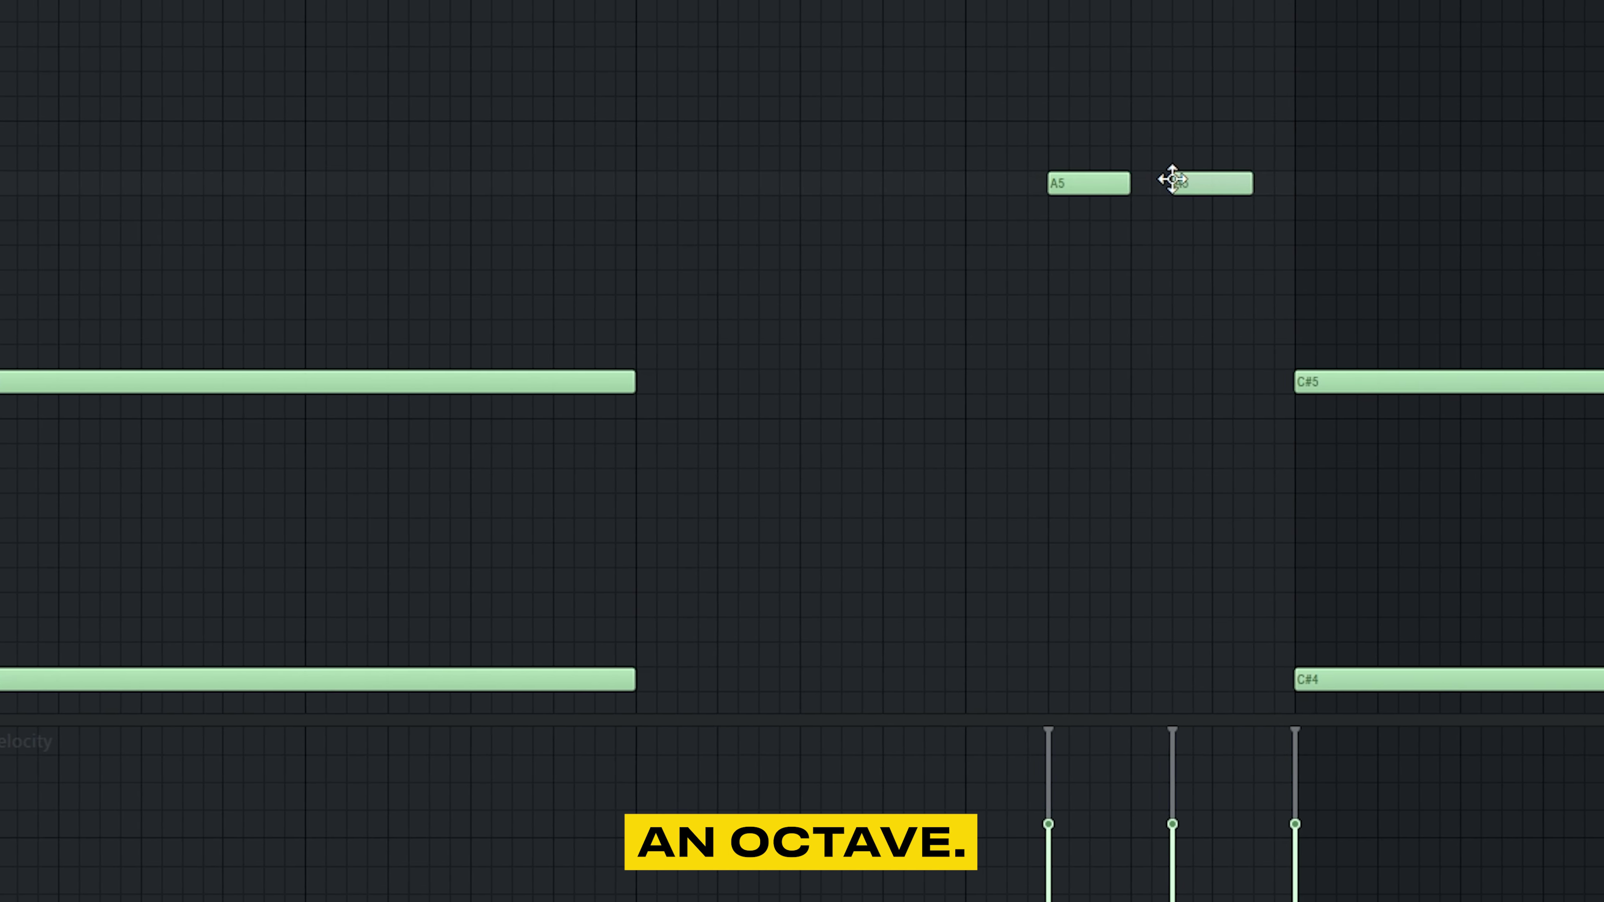
key(space)
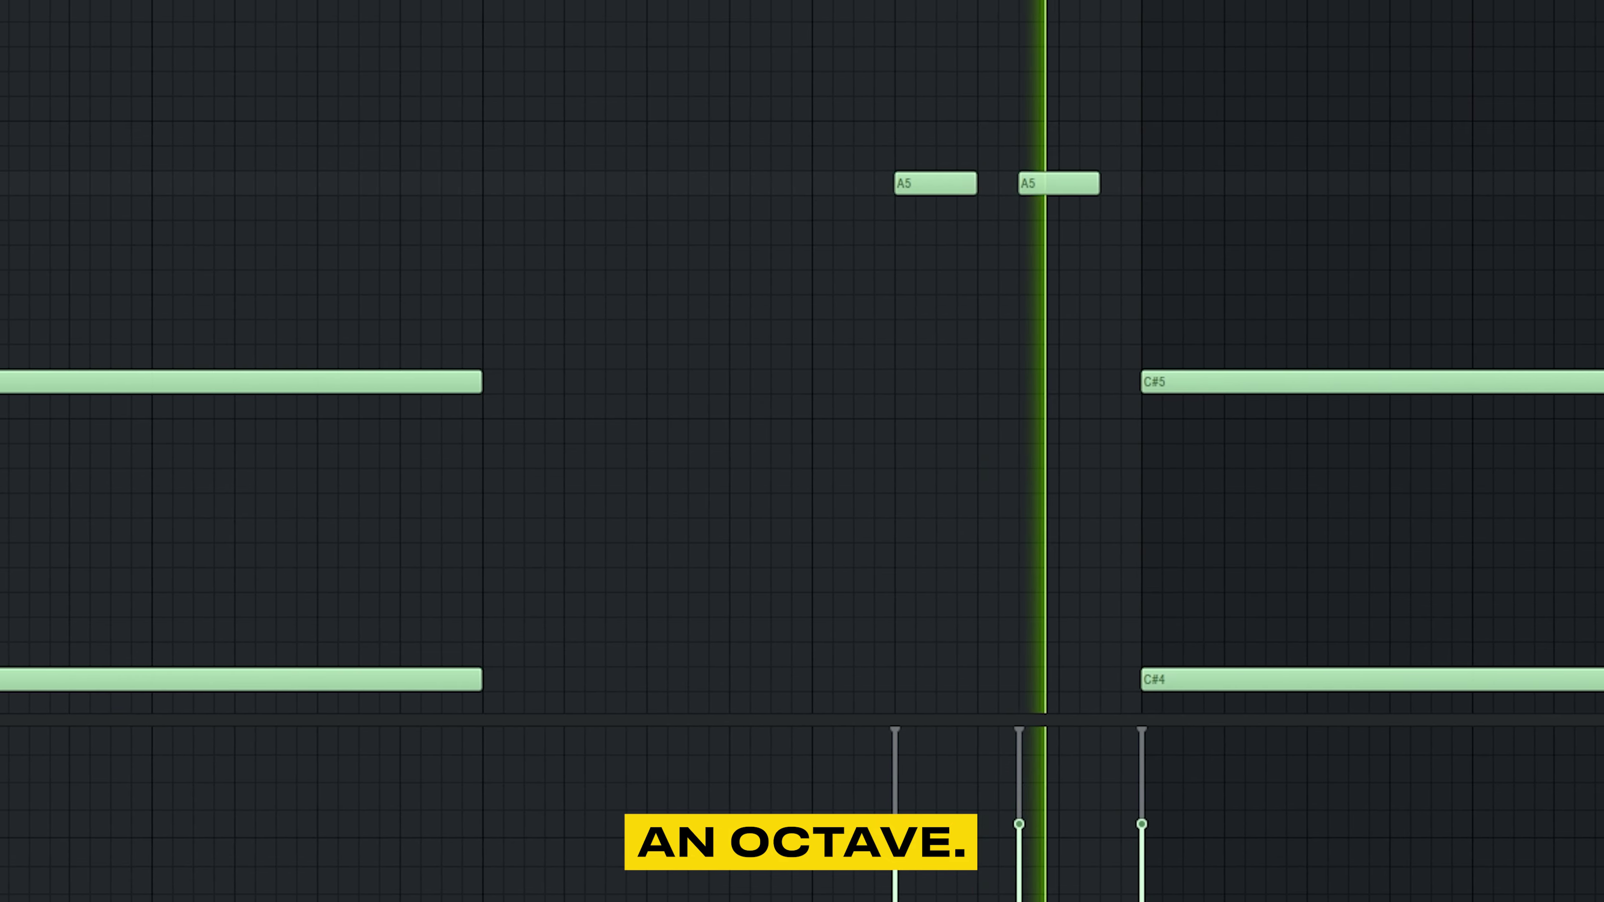
drag(1167, 251, 1064, 32)
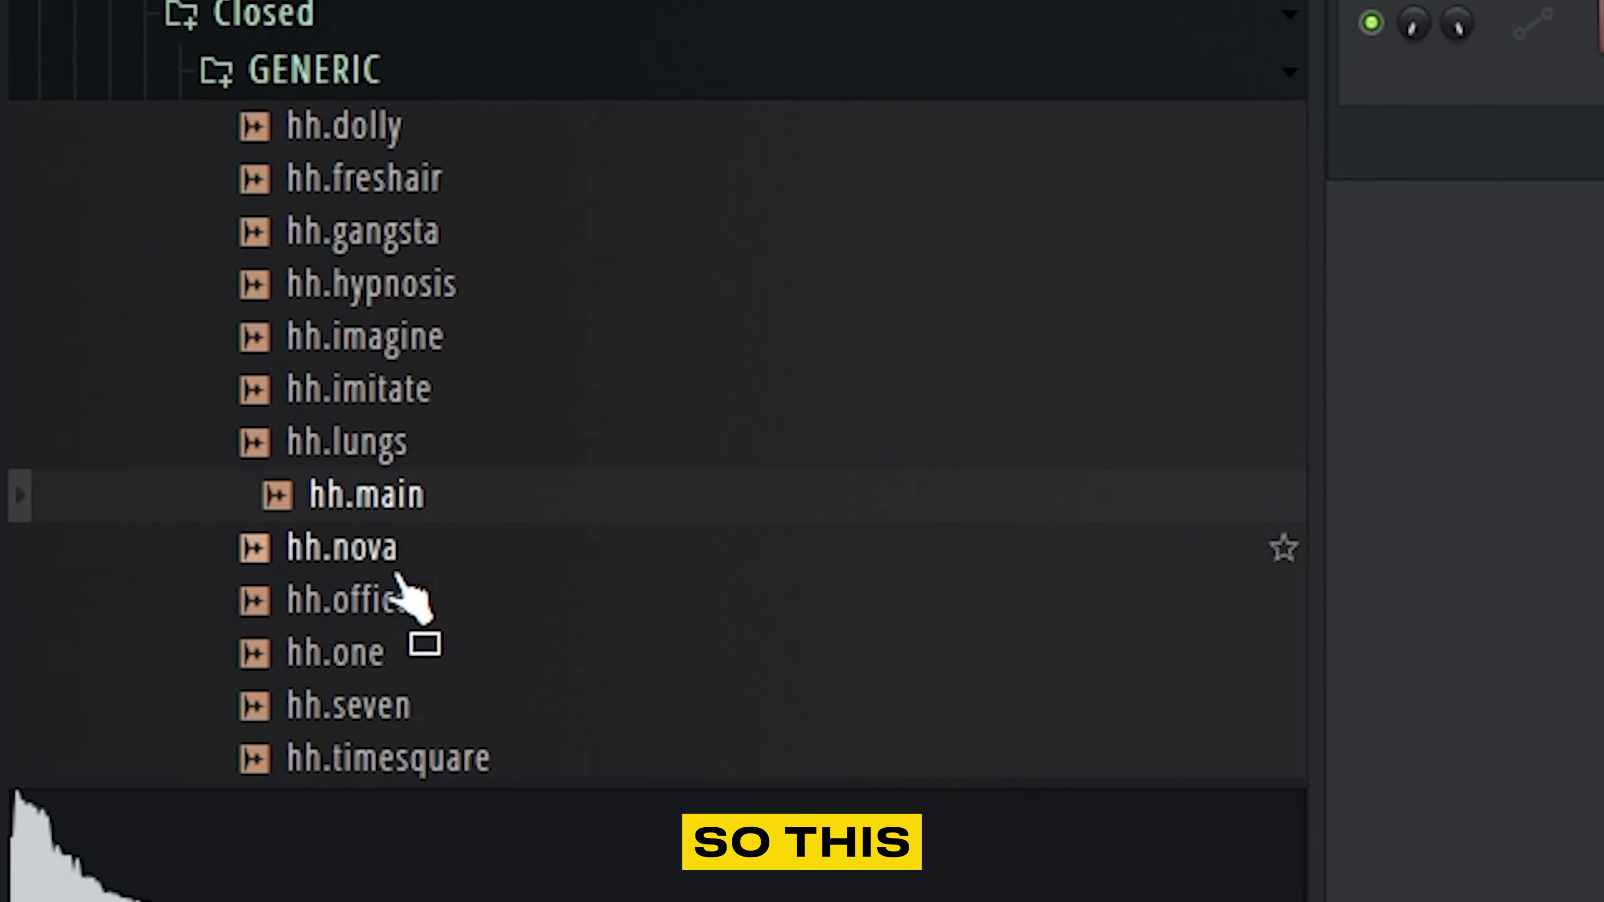
- Bring the hh.main closed hi-hat sample from the GENERIC folder into the channel rack between HIHAT 4 and HIHAT 6
drag(405, 590, 308, 584)
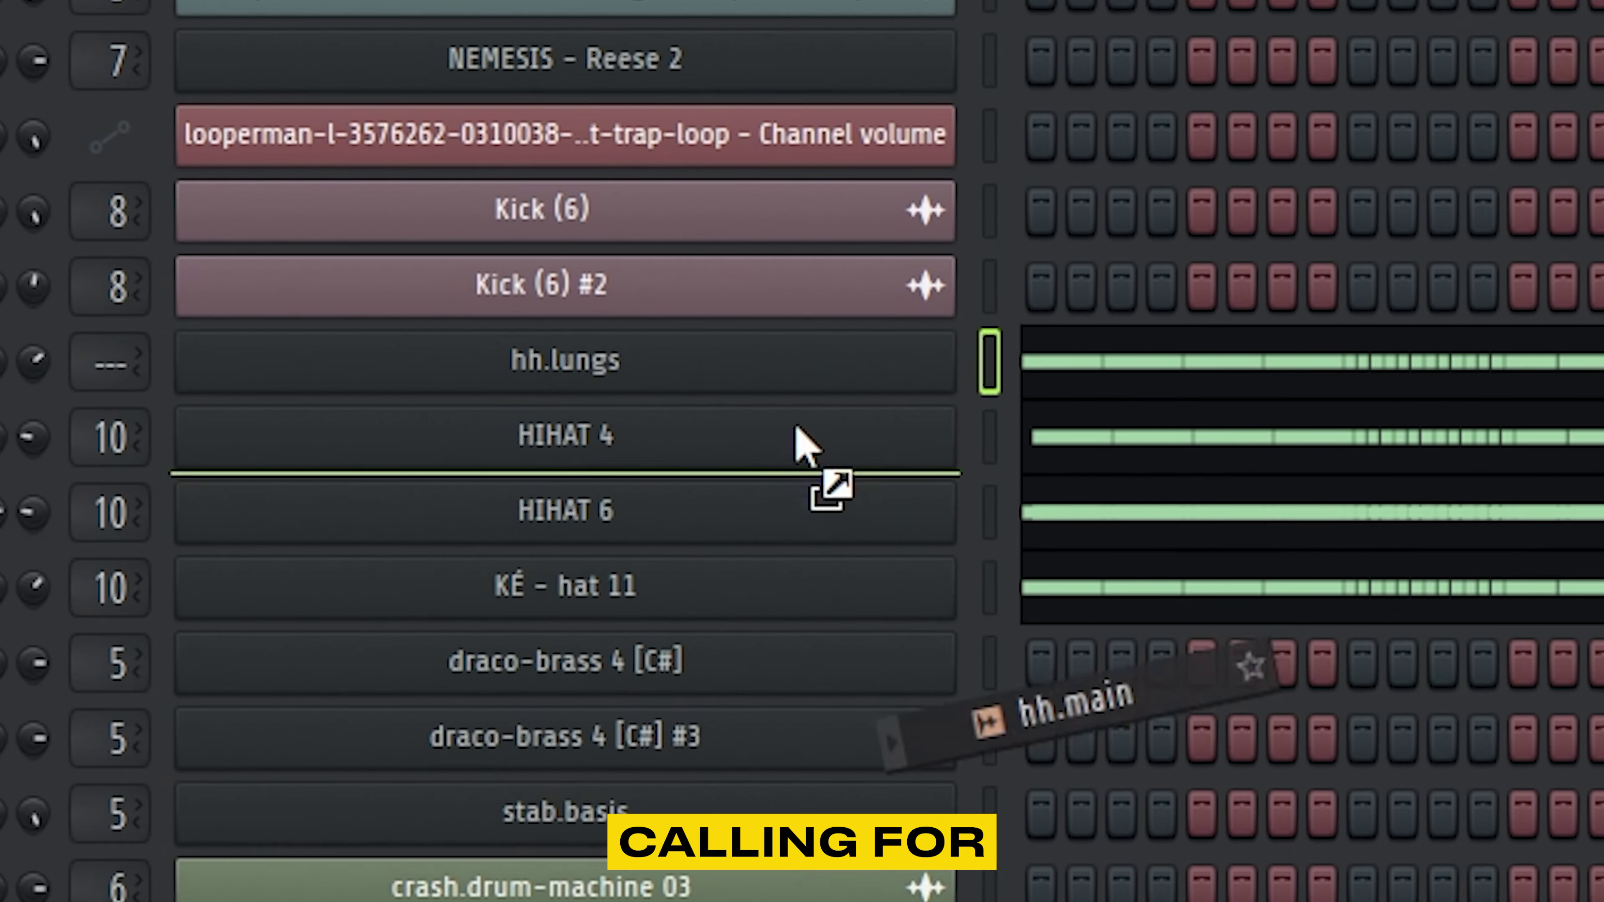
drag(806, 448, 789, 493)
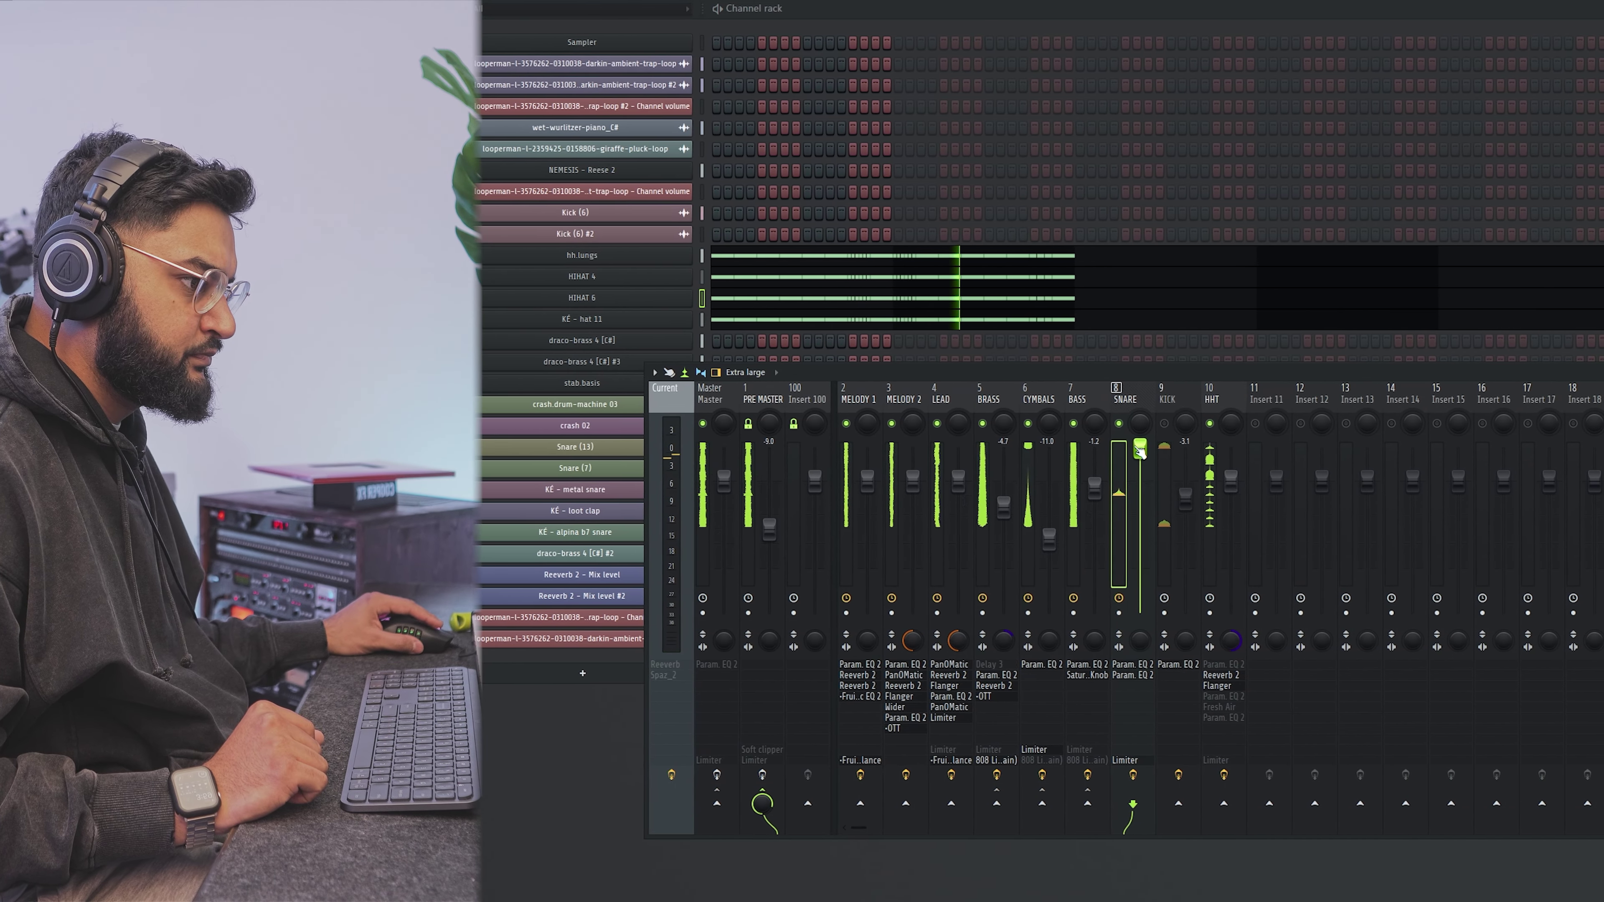
- Raise the SNARE fader in the mixer
drag(1165, 480, 1165, 452)
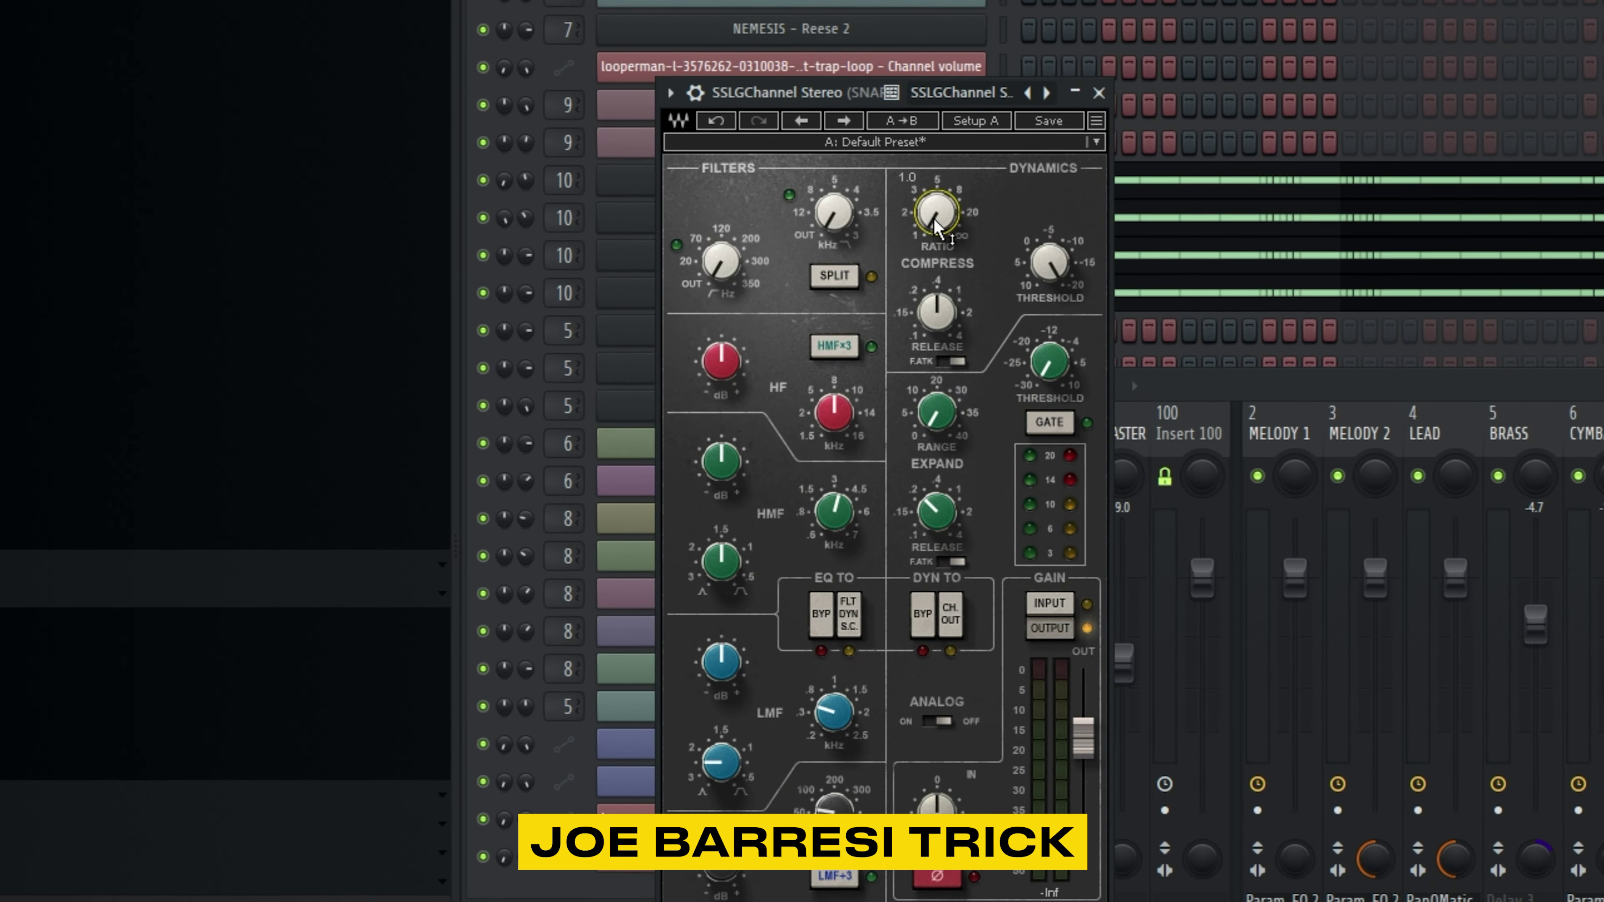
- Adjust the high cut of Fruity Reeverb 2 on Insert 20
mouse_move(971, 303)
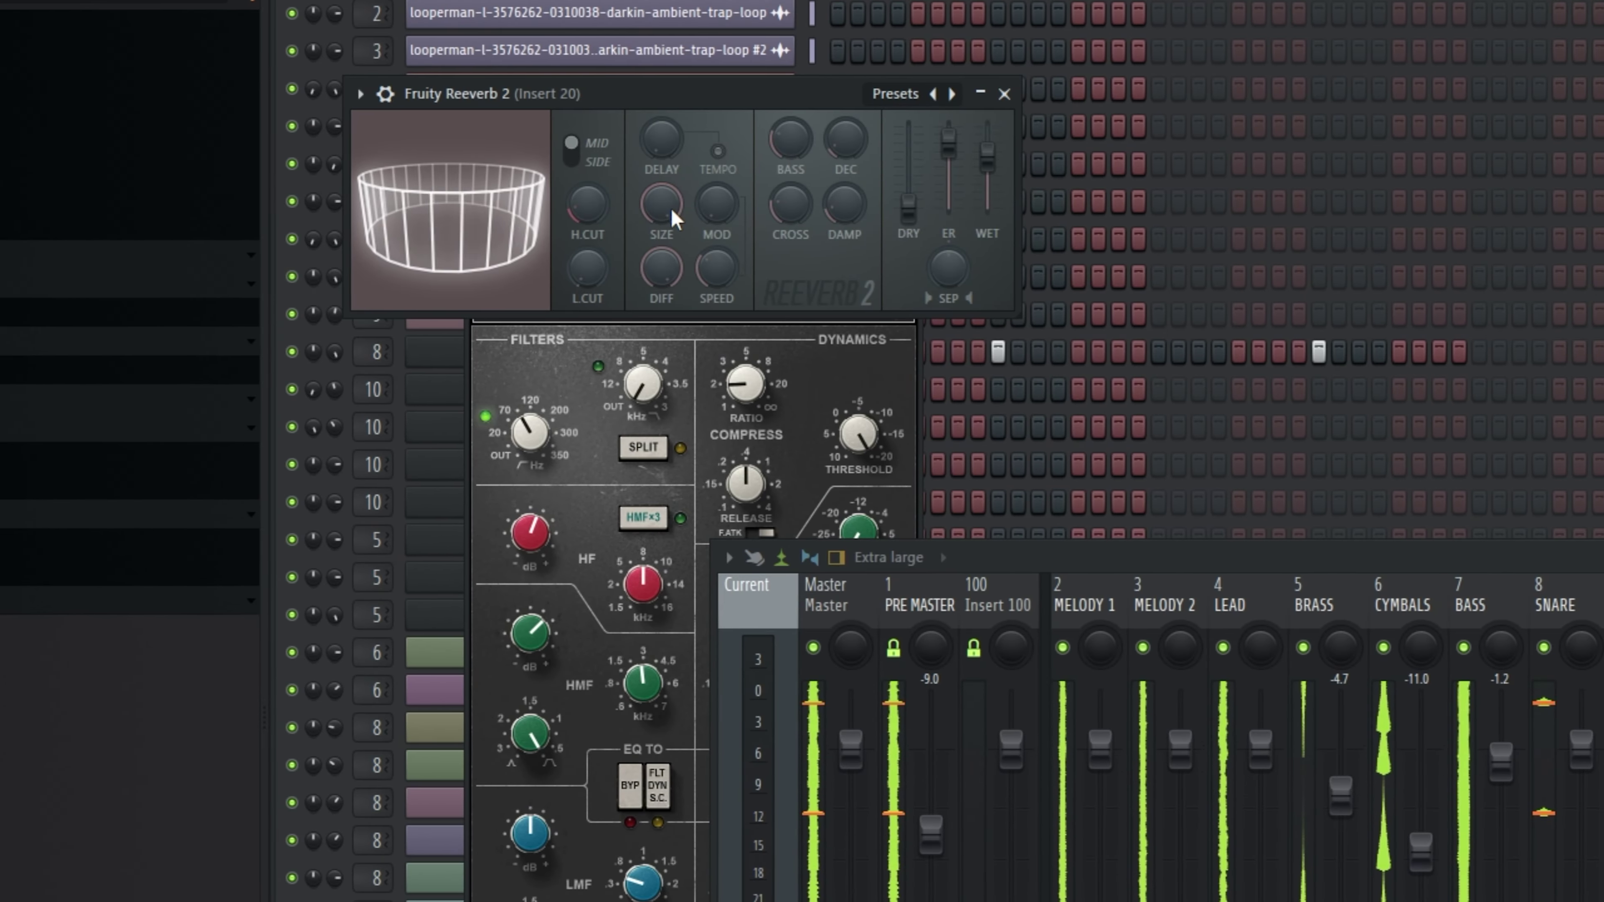
mouse_move(596, 224)
mouse_down()
mouse_move(581, 246)
mouse_move(581, 218)
mouse_up()
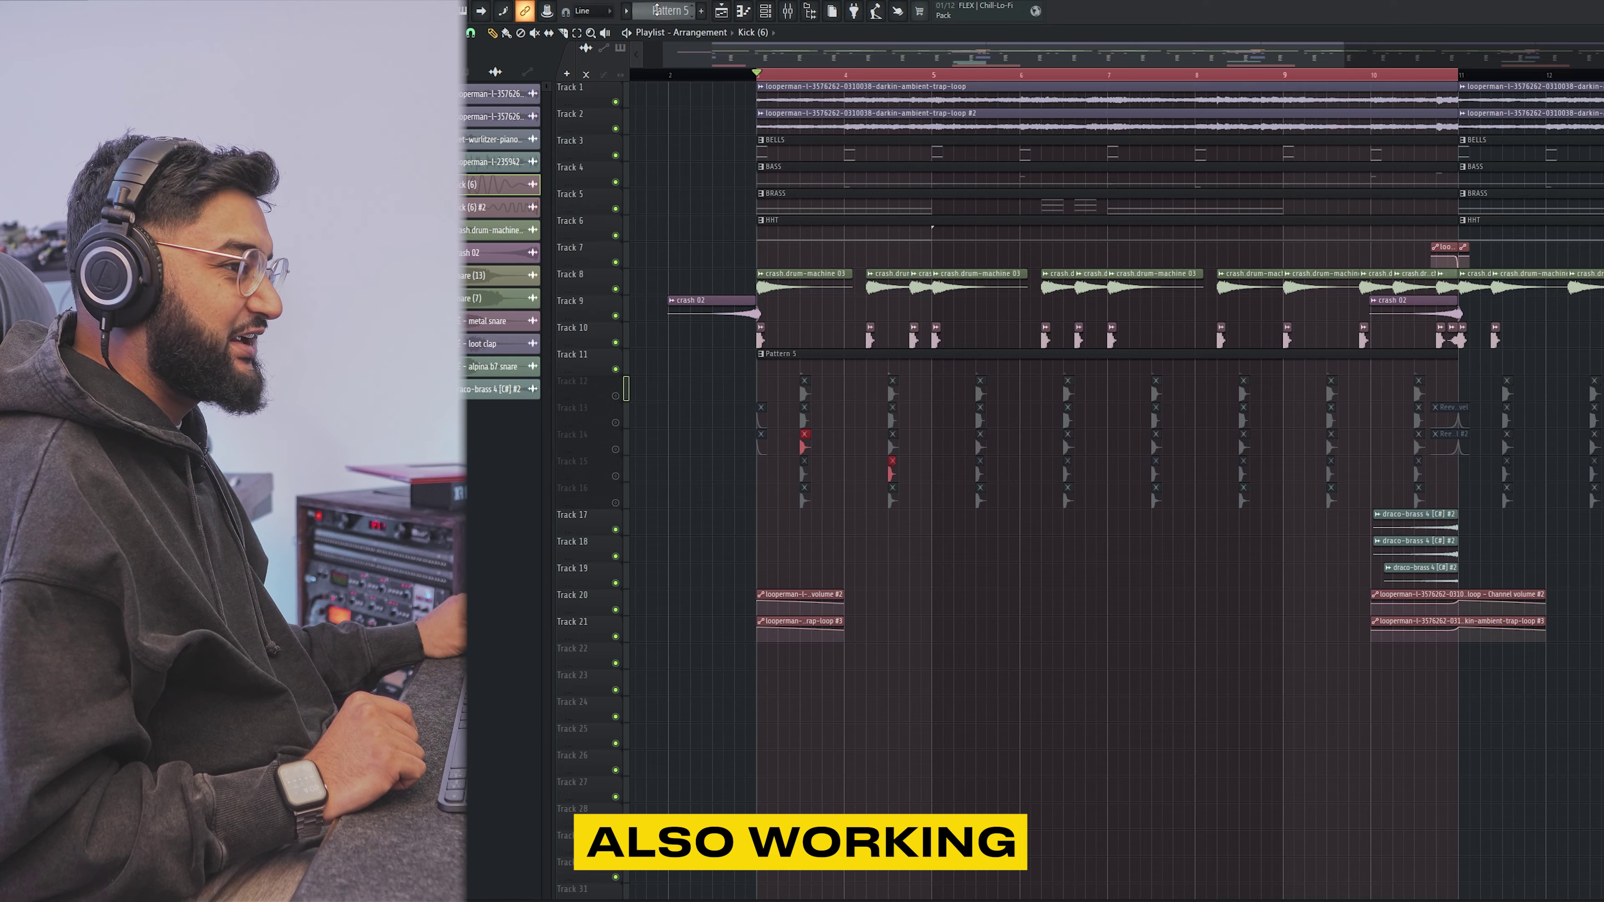
- Insert an empty playlist track at Track 10, directly above the kick clips
right_click(577, 331)
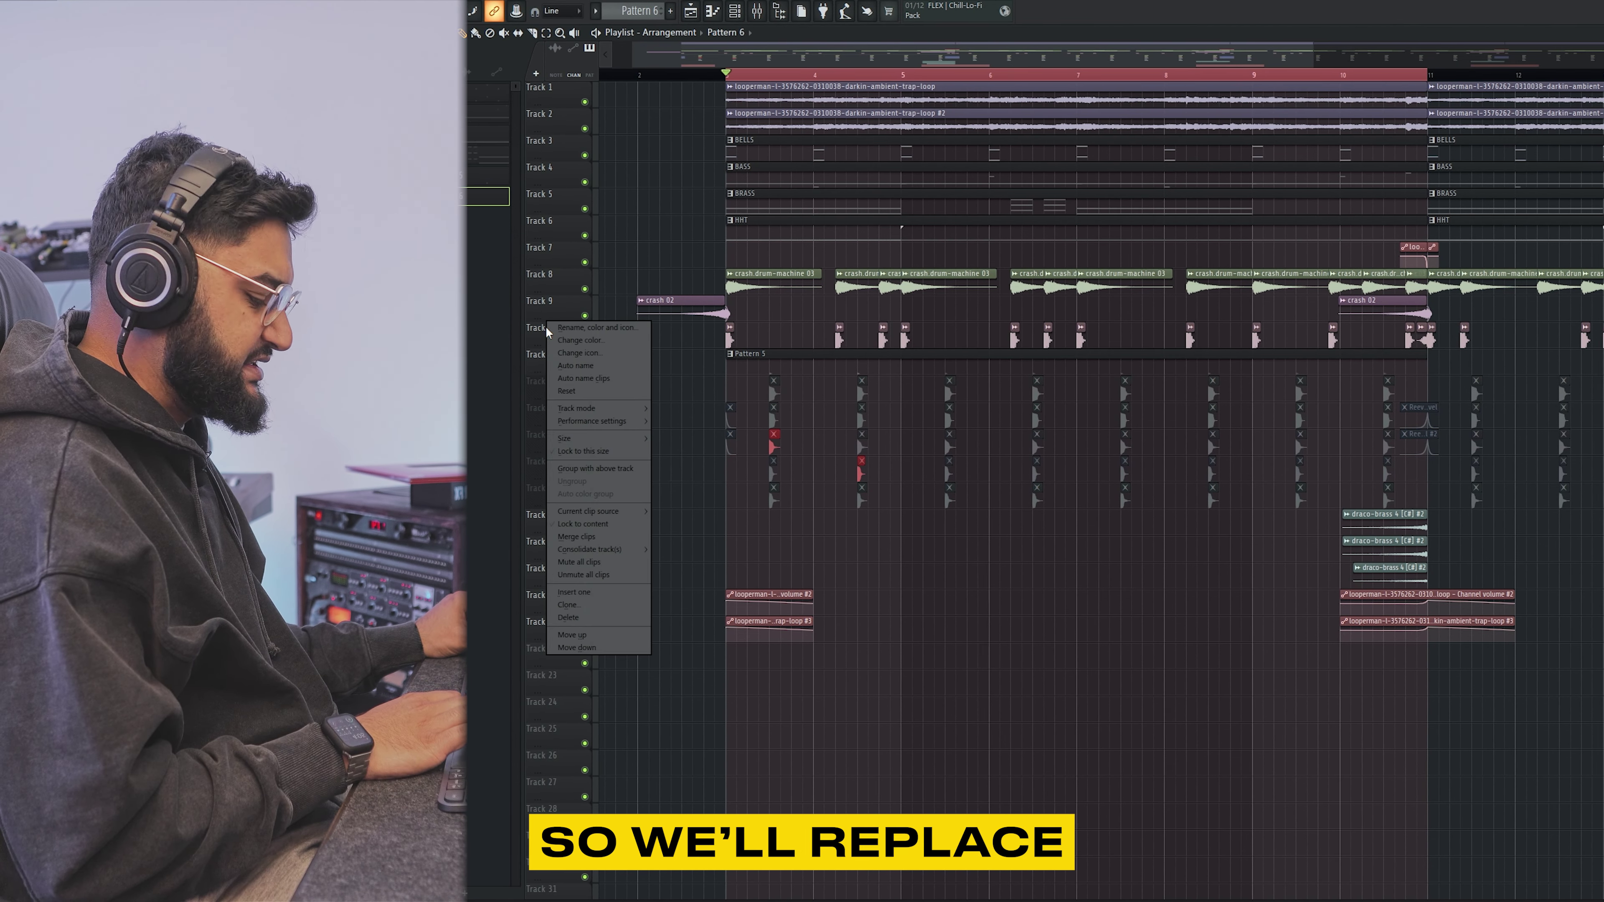
key(Escape)
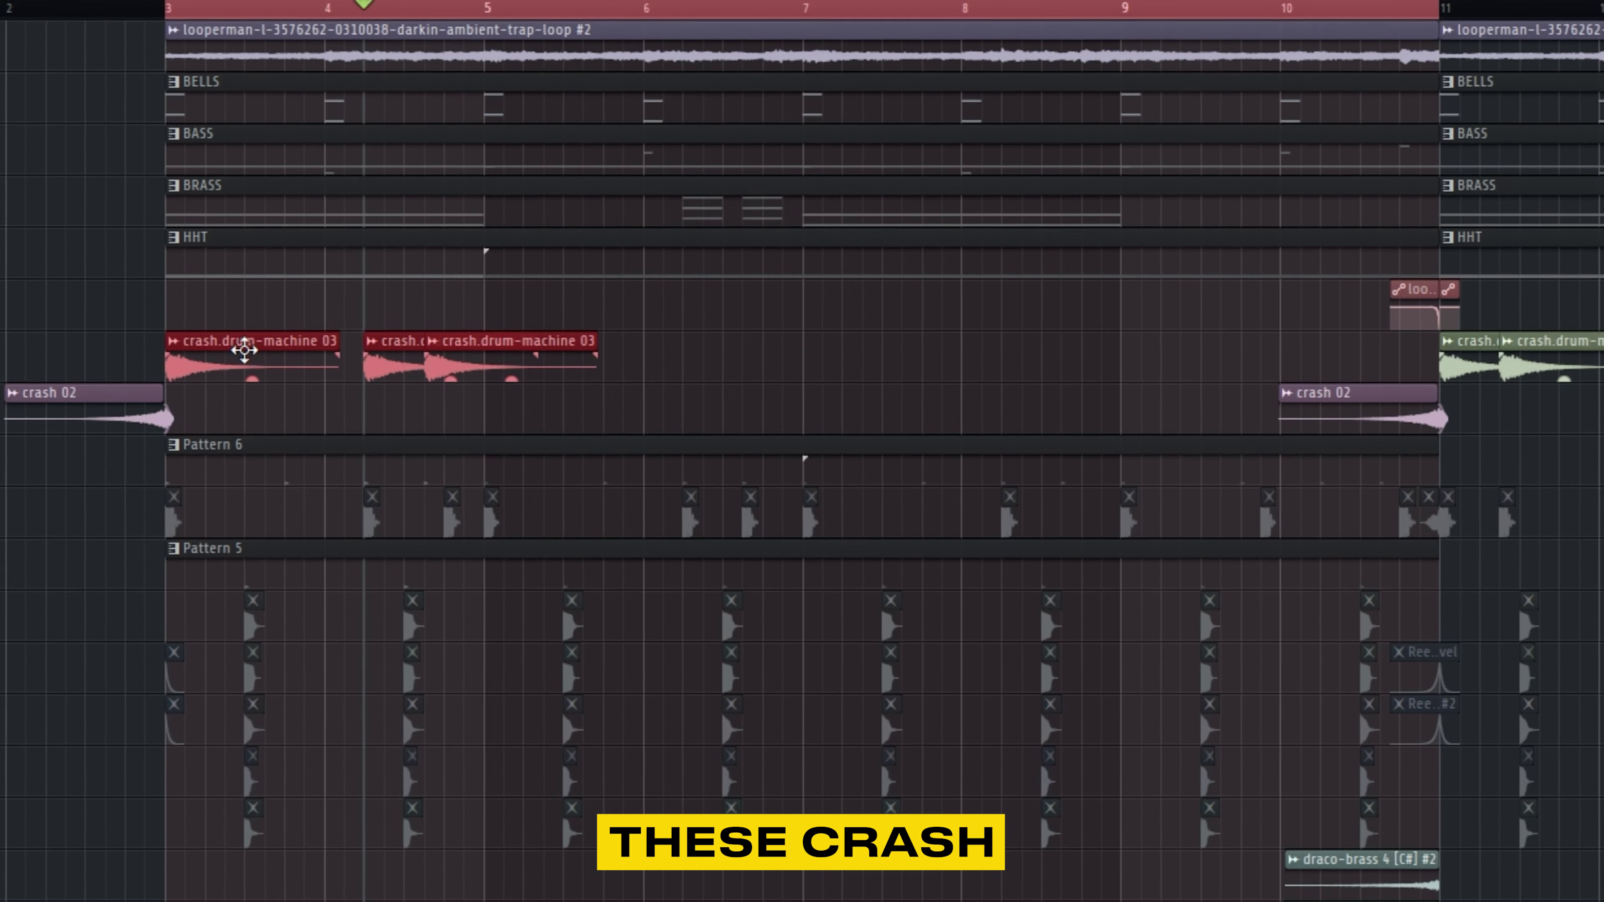
- Copy the crash.drum-machine 03 clips further along their track so the cymbals continue from bar 5 onward
drag(243, 351, 579, 339)
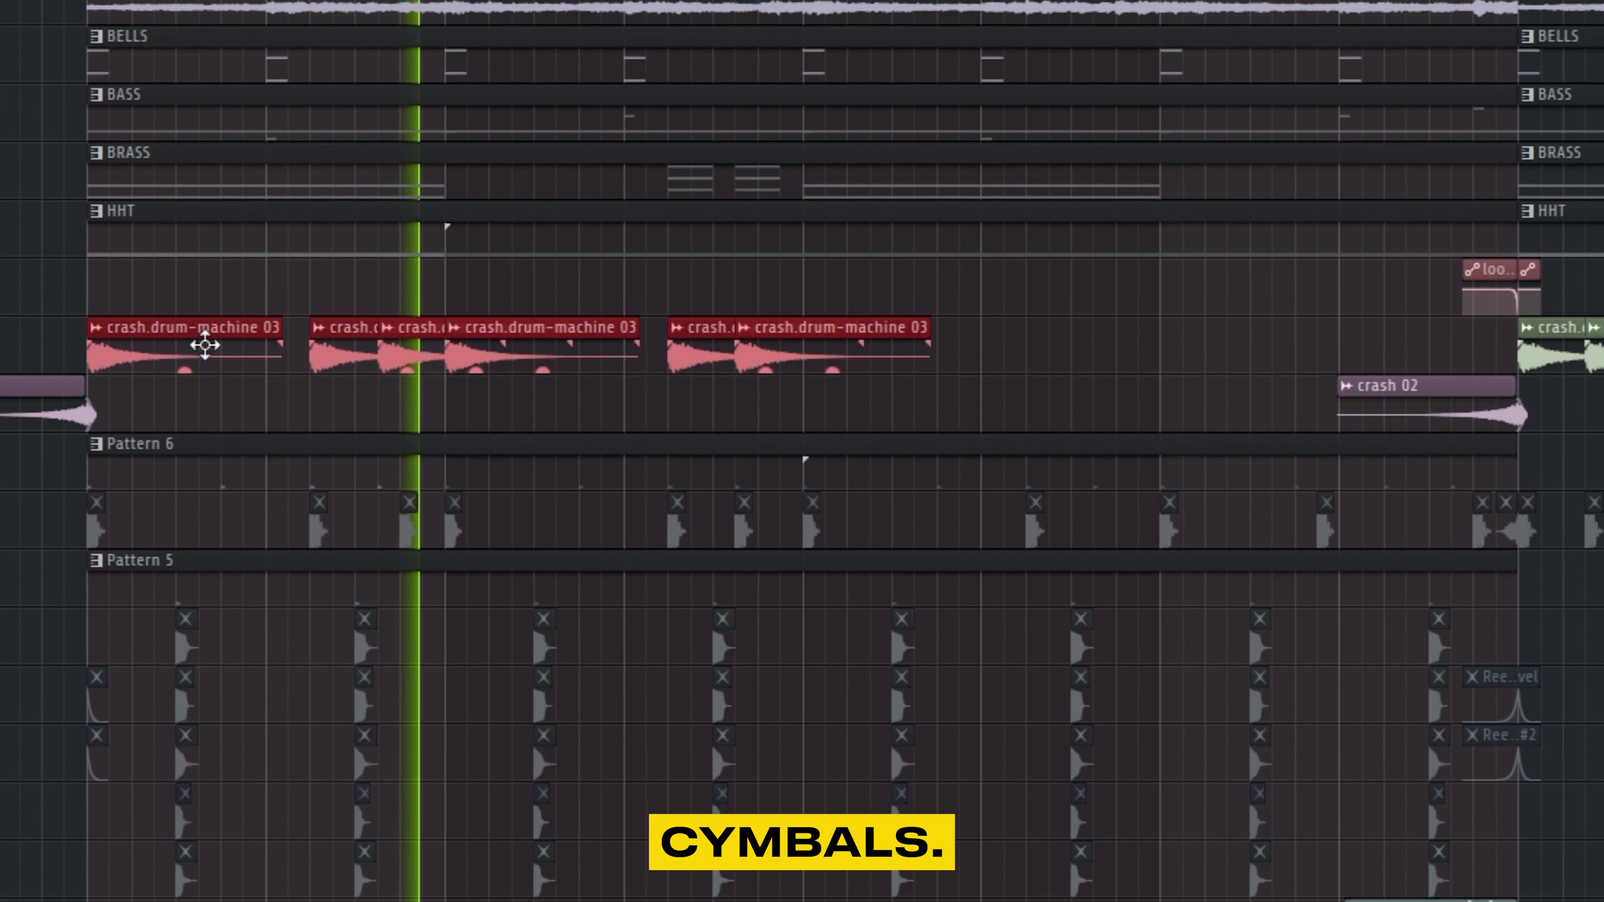
drag(204, 348, 999, 408)
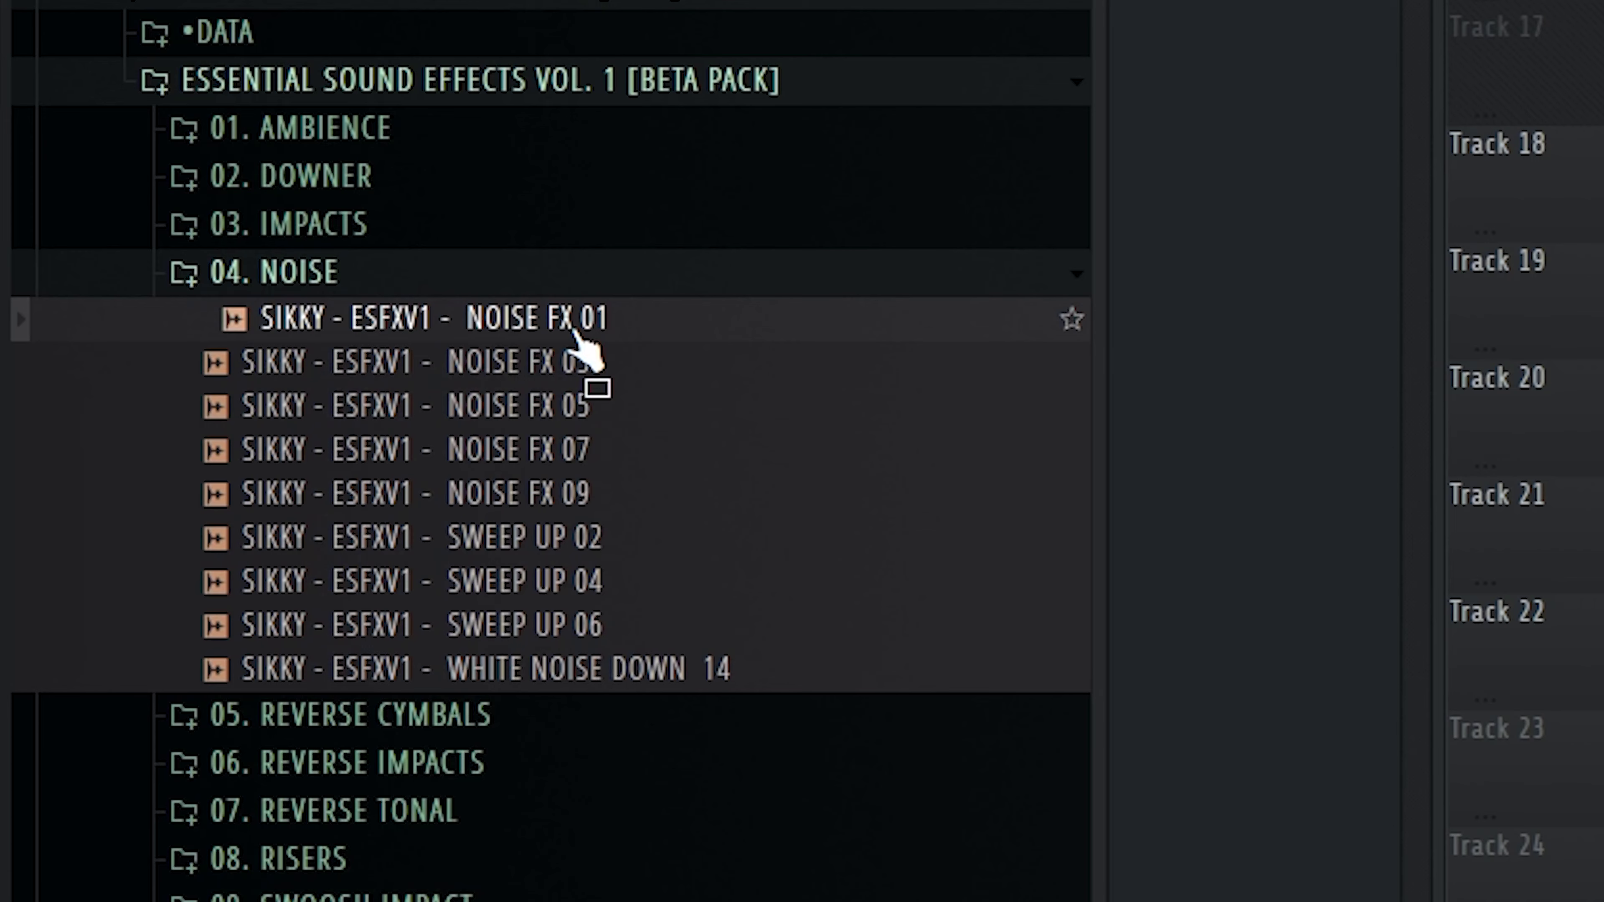
- Bring in the NOISE FX 01 sample from the 04. NOISE folder and open the 09. SWOOSH IMPACT folder
drag(594, 332, 656, 604)
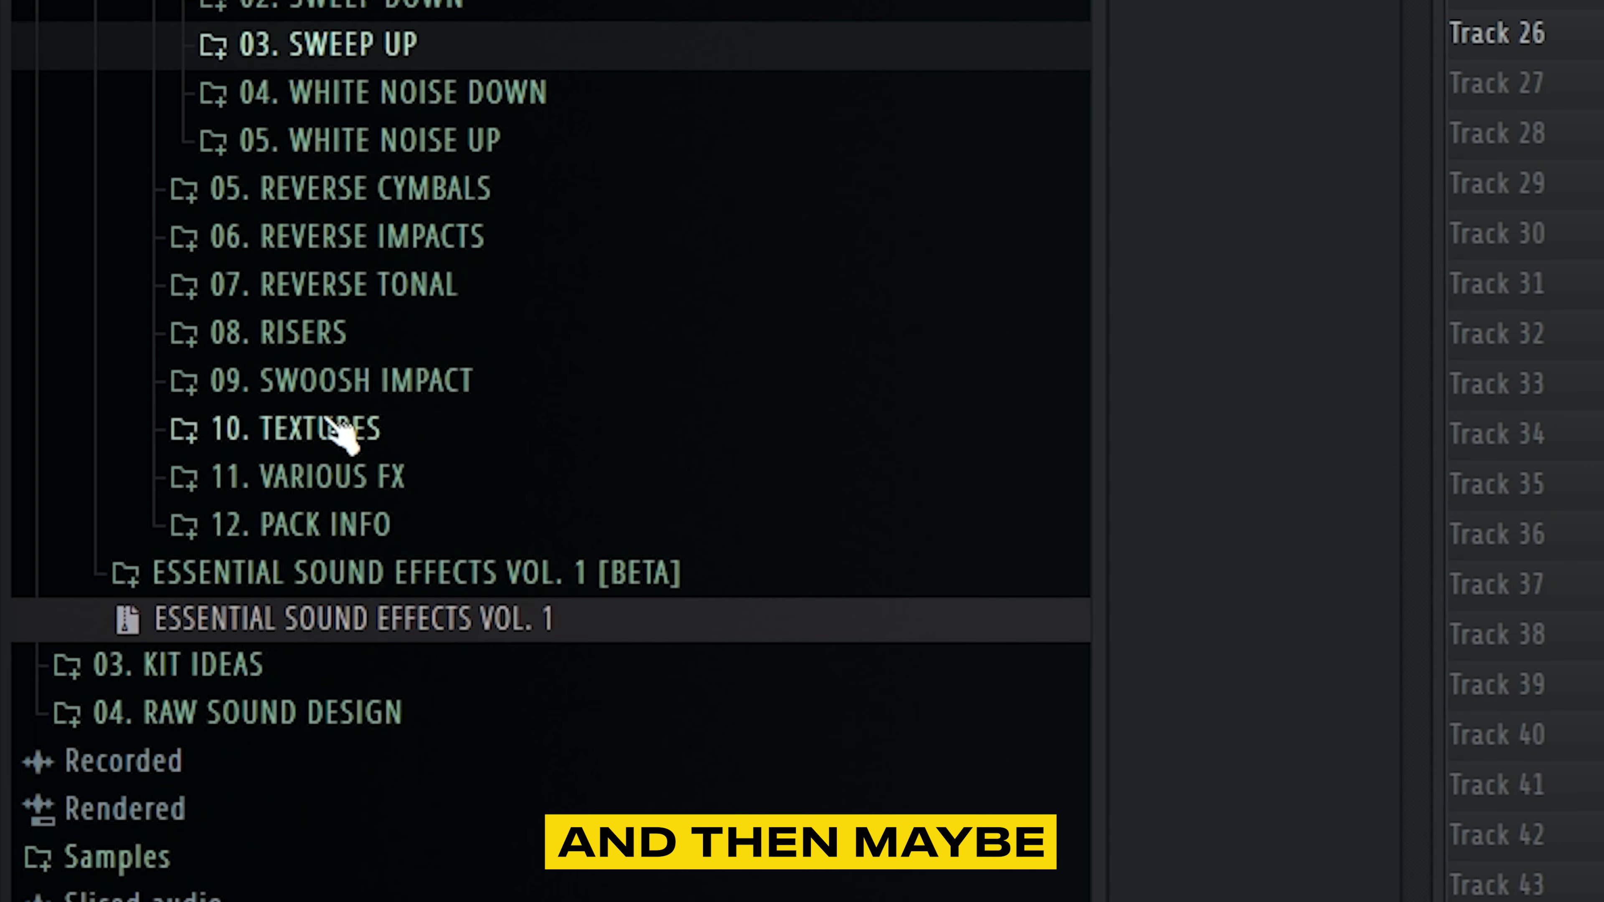
click(335, 378)
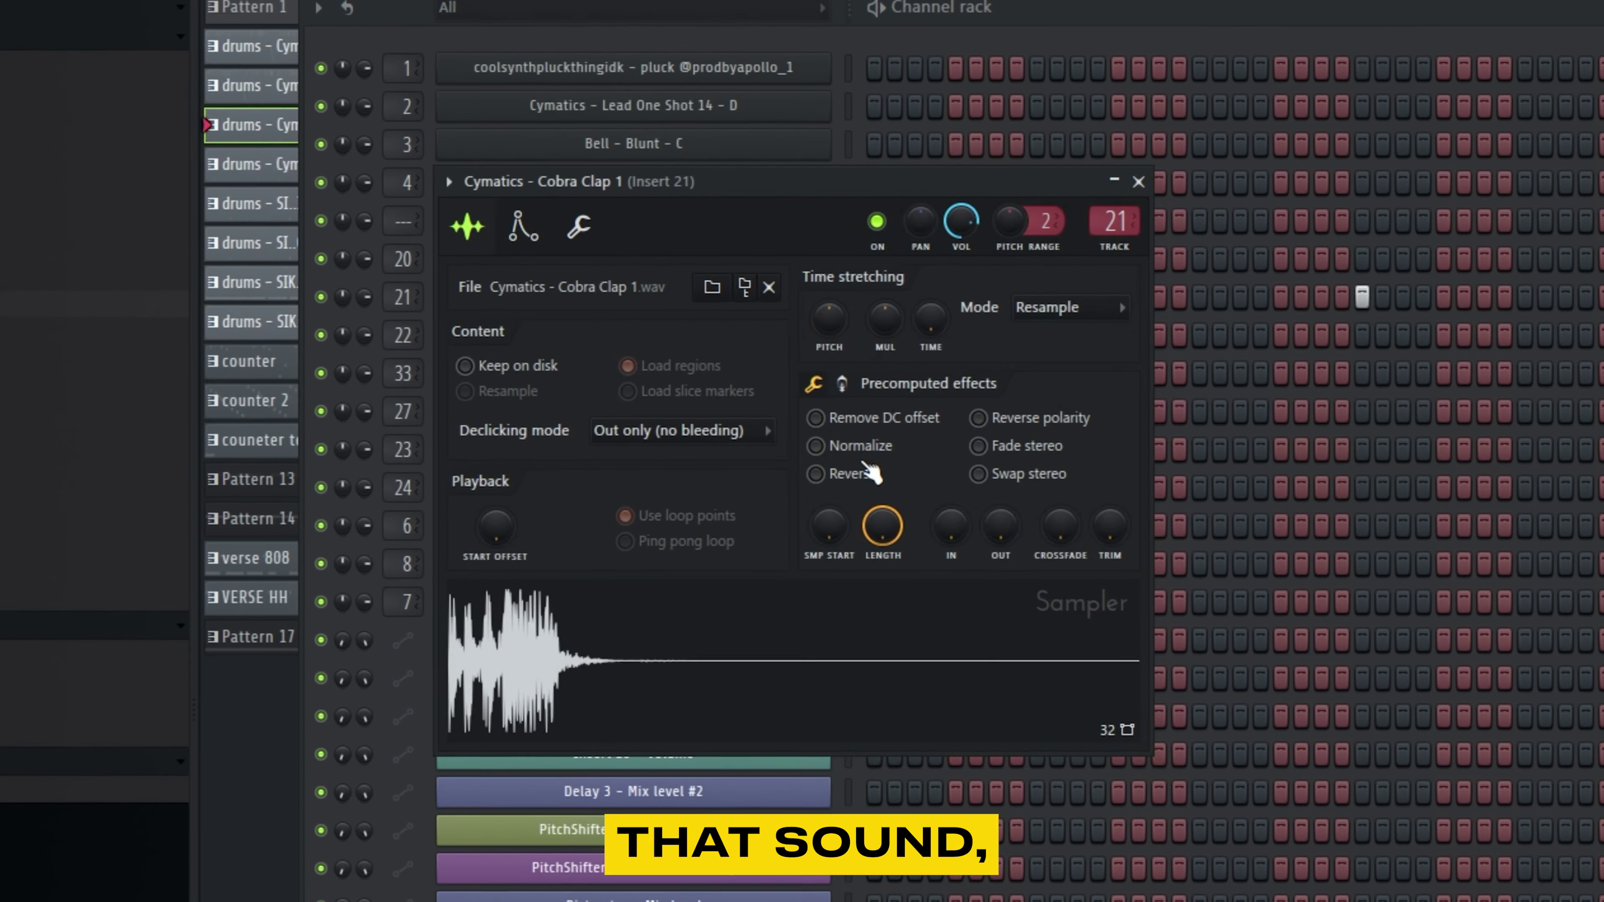
- Normalize the Cymatics - Cobra Clap 1 sample and shorten its length
click(858, 449)
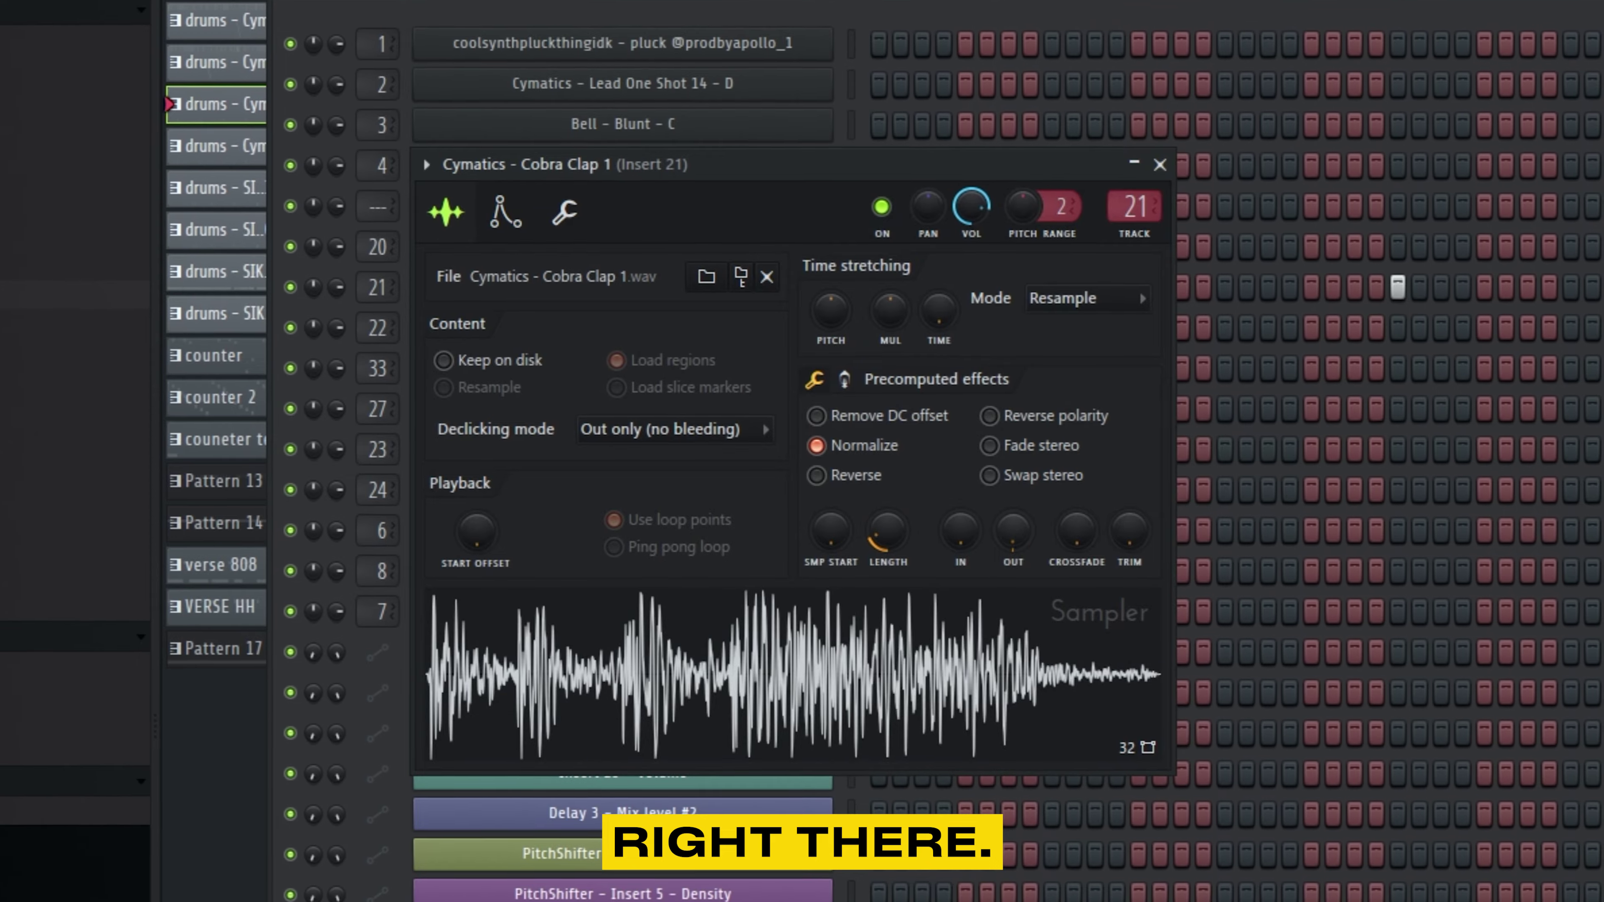
drag(961, 558, 859, 709)
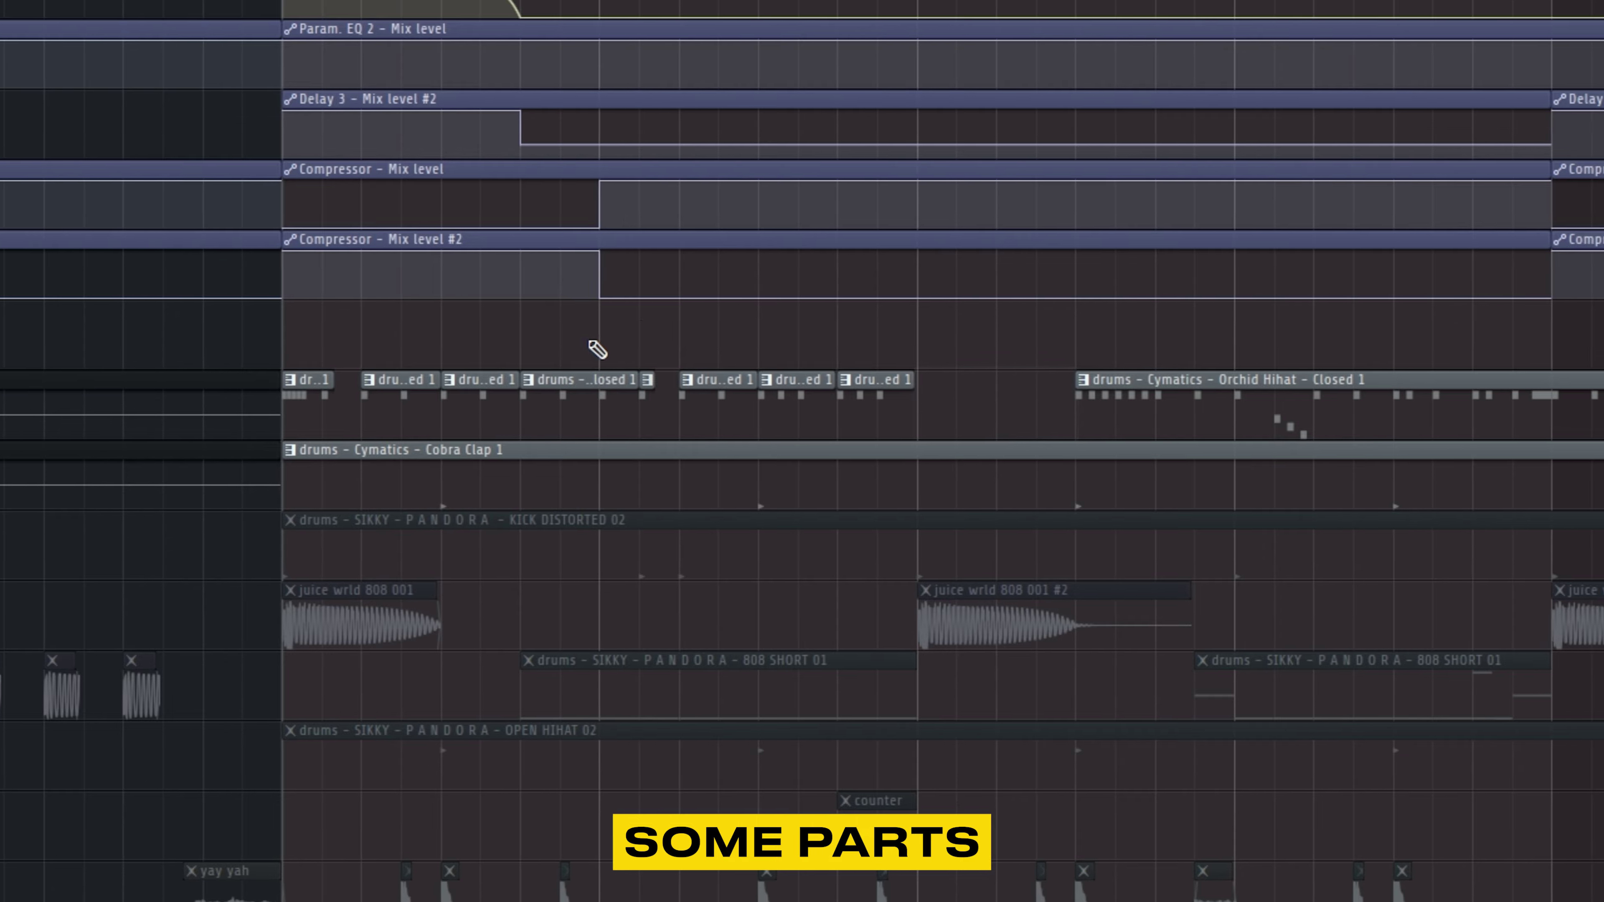
- Select the short chopped Orchid Hihat clips at the start of the drum section in the playlist
drag(384, 322, 794, 409)
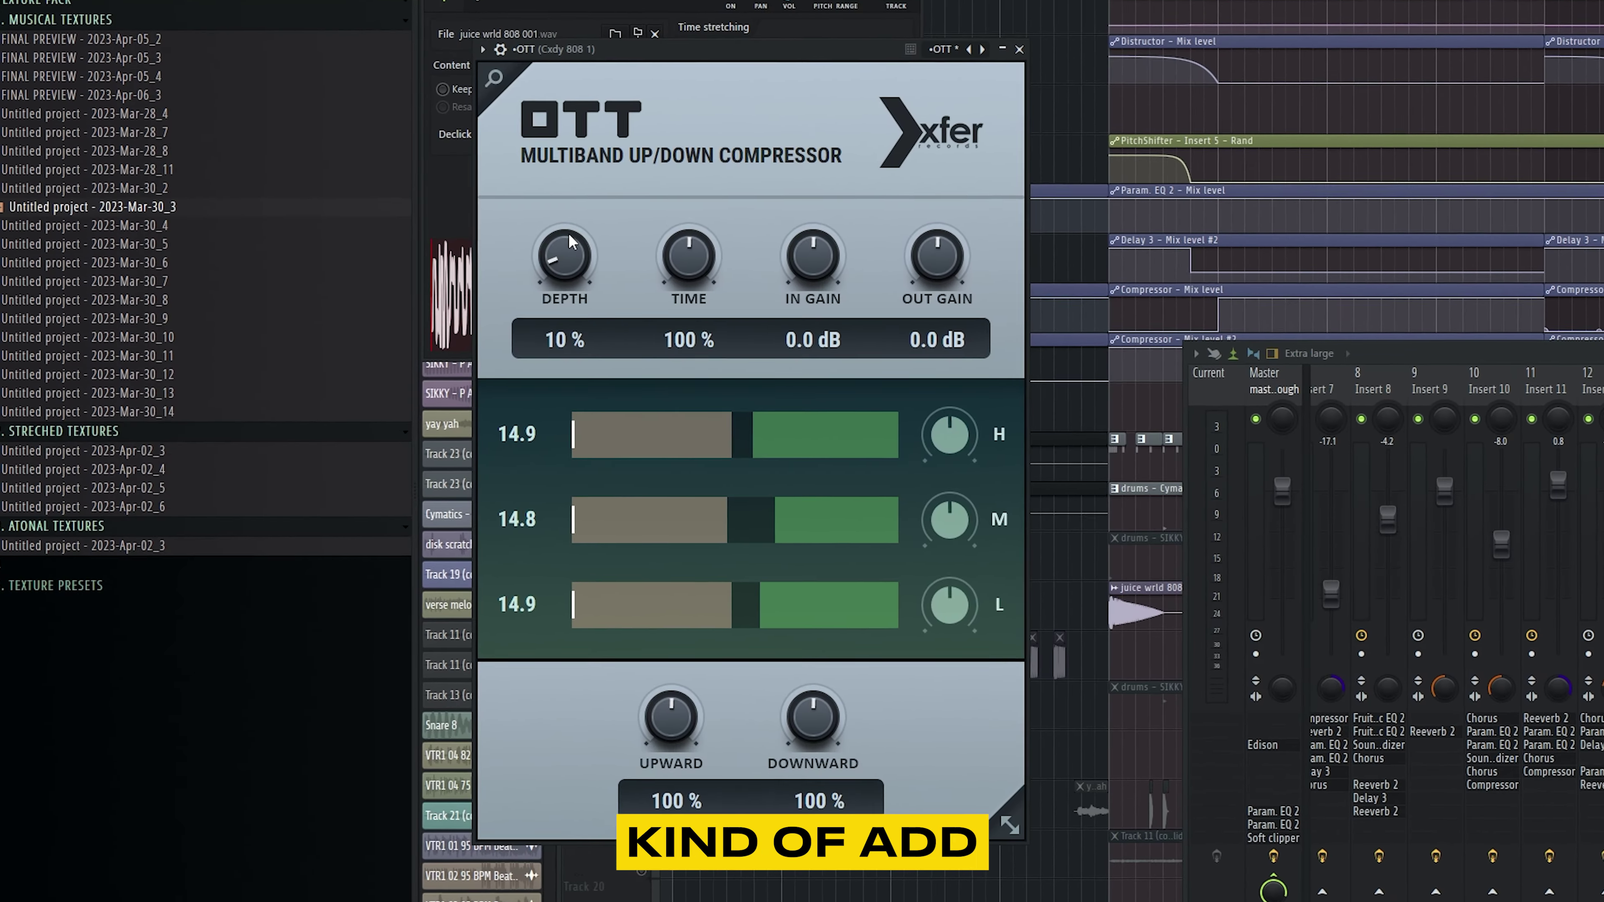
- Adjust the OTT depth on the Cxdy 808 1 mixer insert
drag(586, 228, 587, 219)
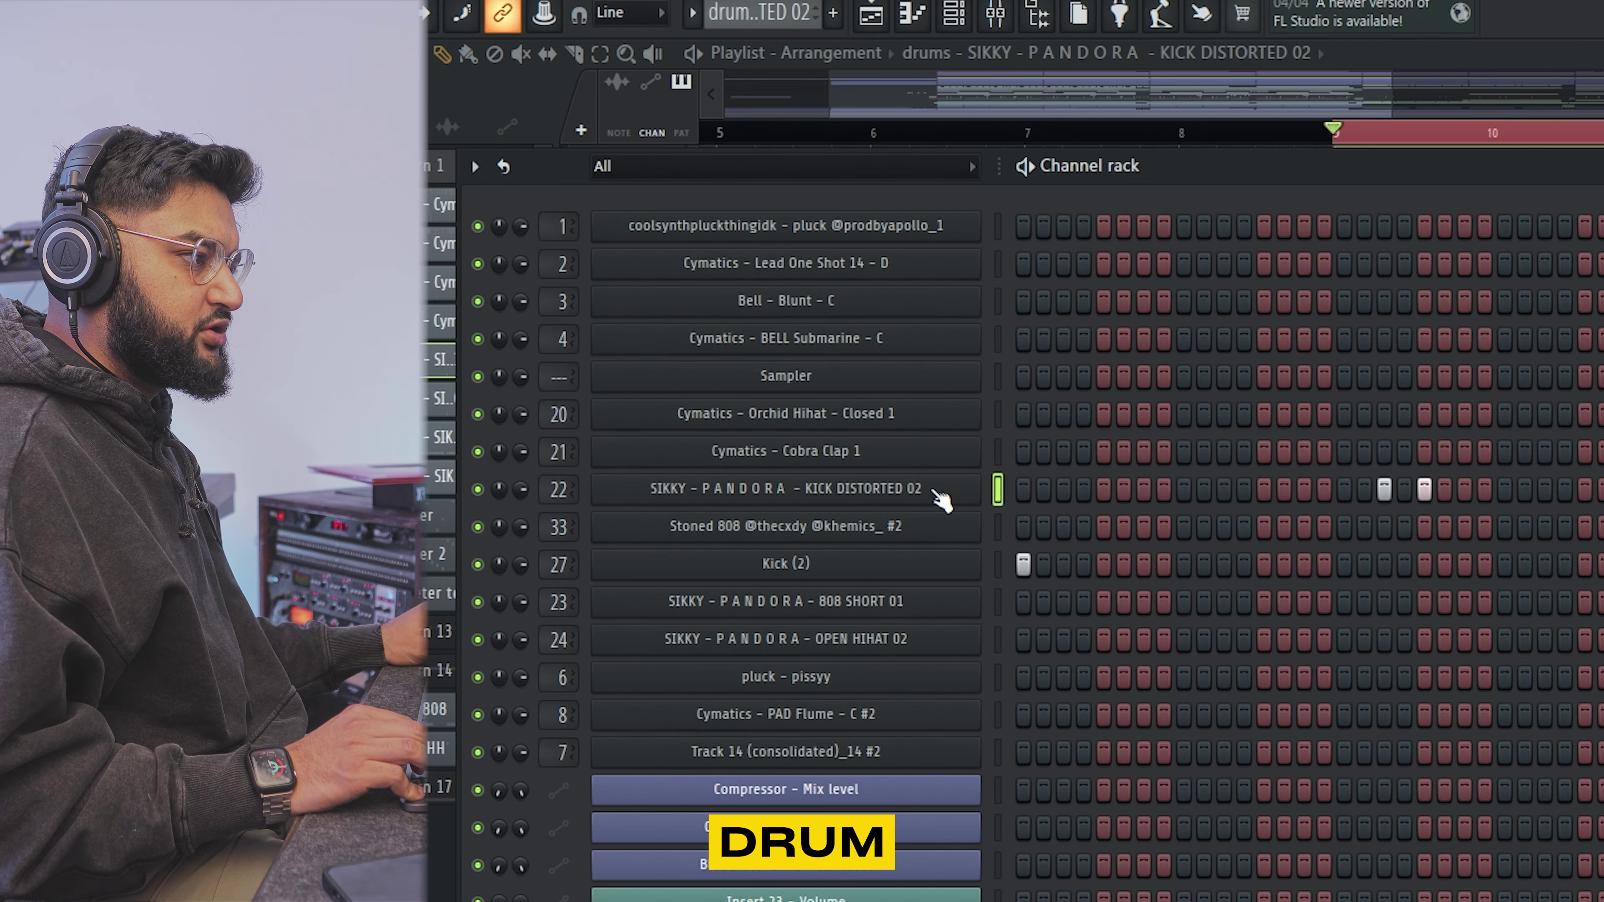
- Normalize the Kick (2) sample, then lower its filter cutoff and shorten its tail with the precomputed effects
click(925, 562)
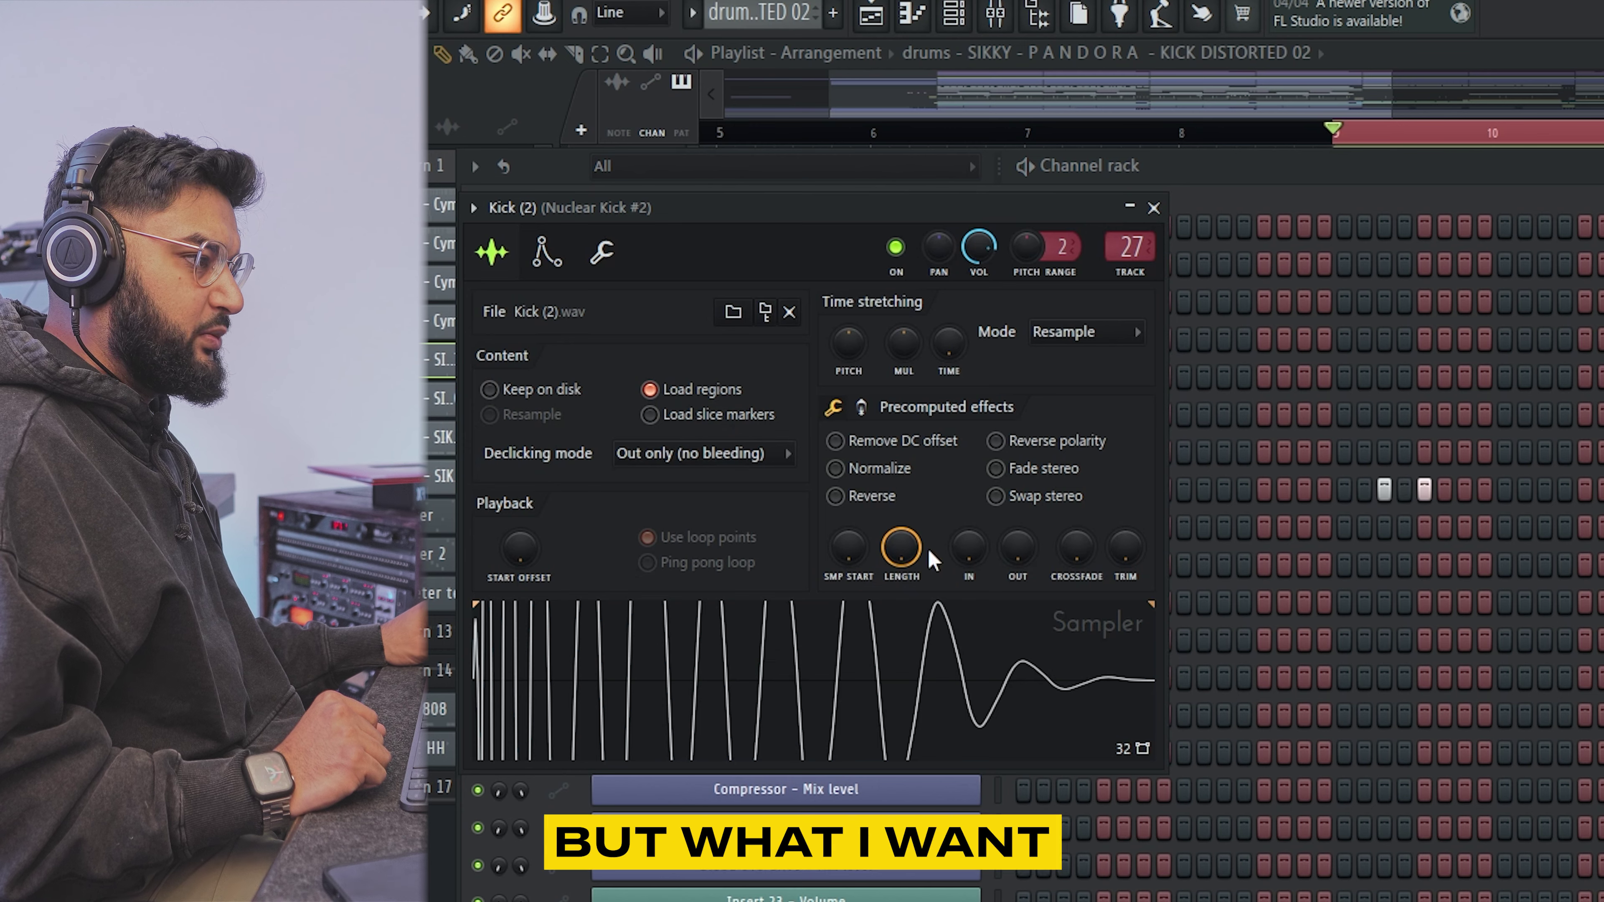
click(909, 470)
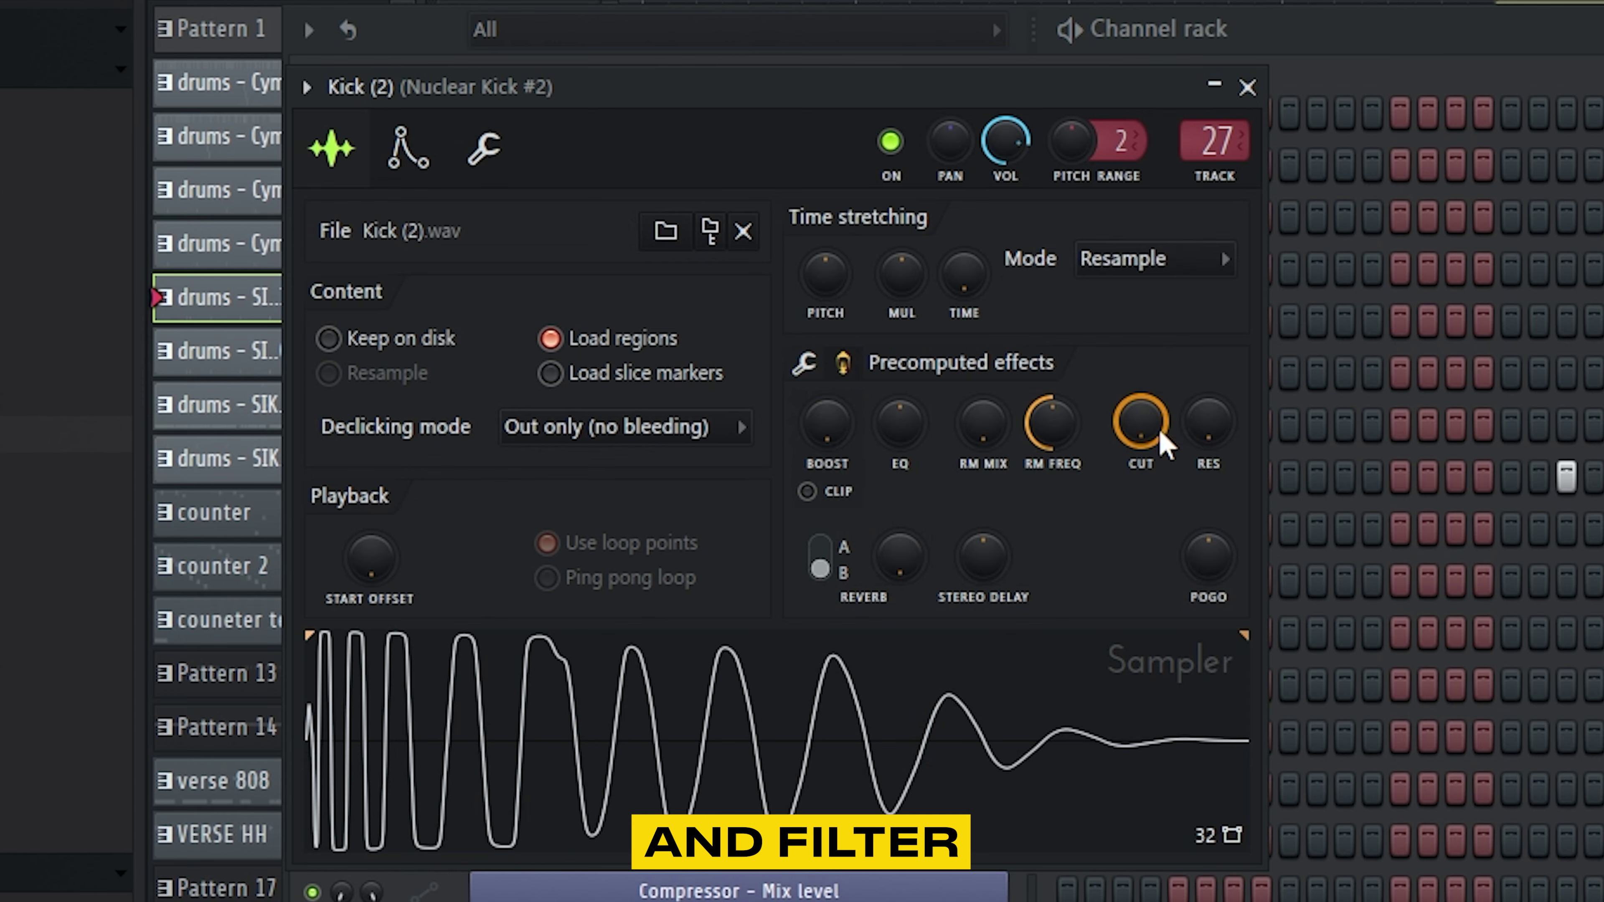
drag(1145, 430, 1138, 555)
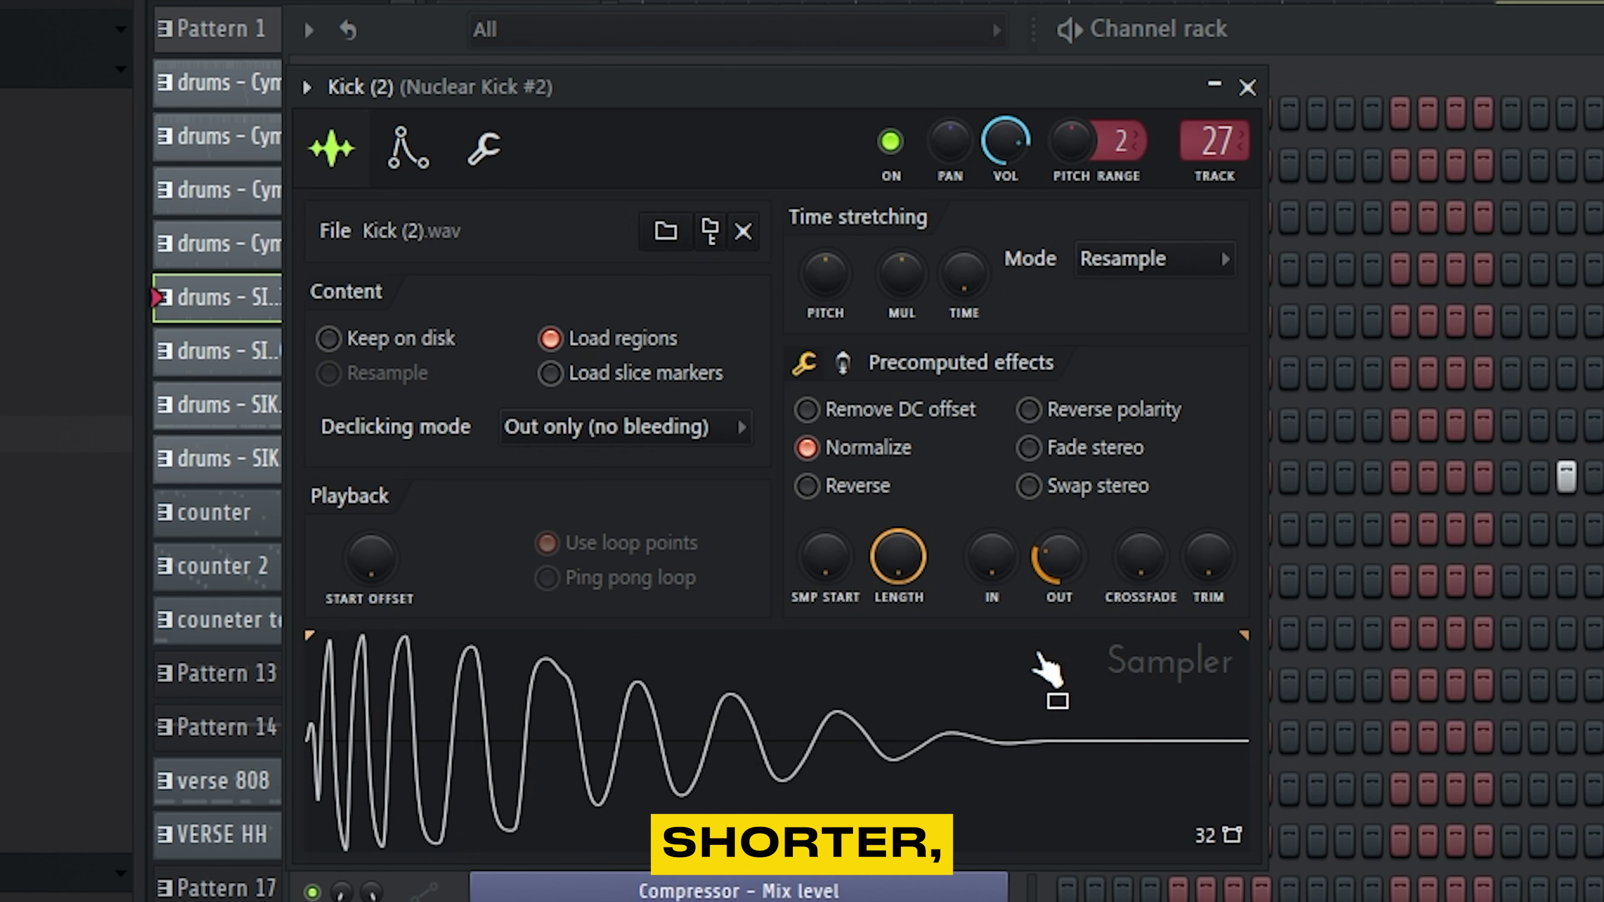
click(484, 147)
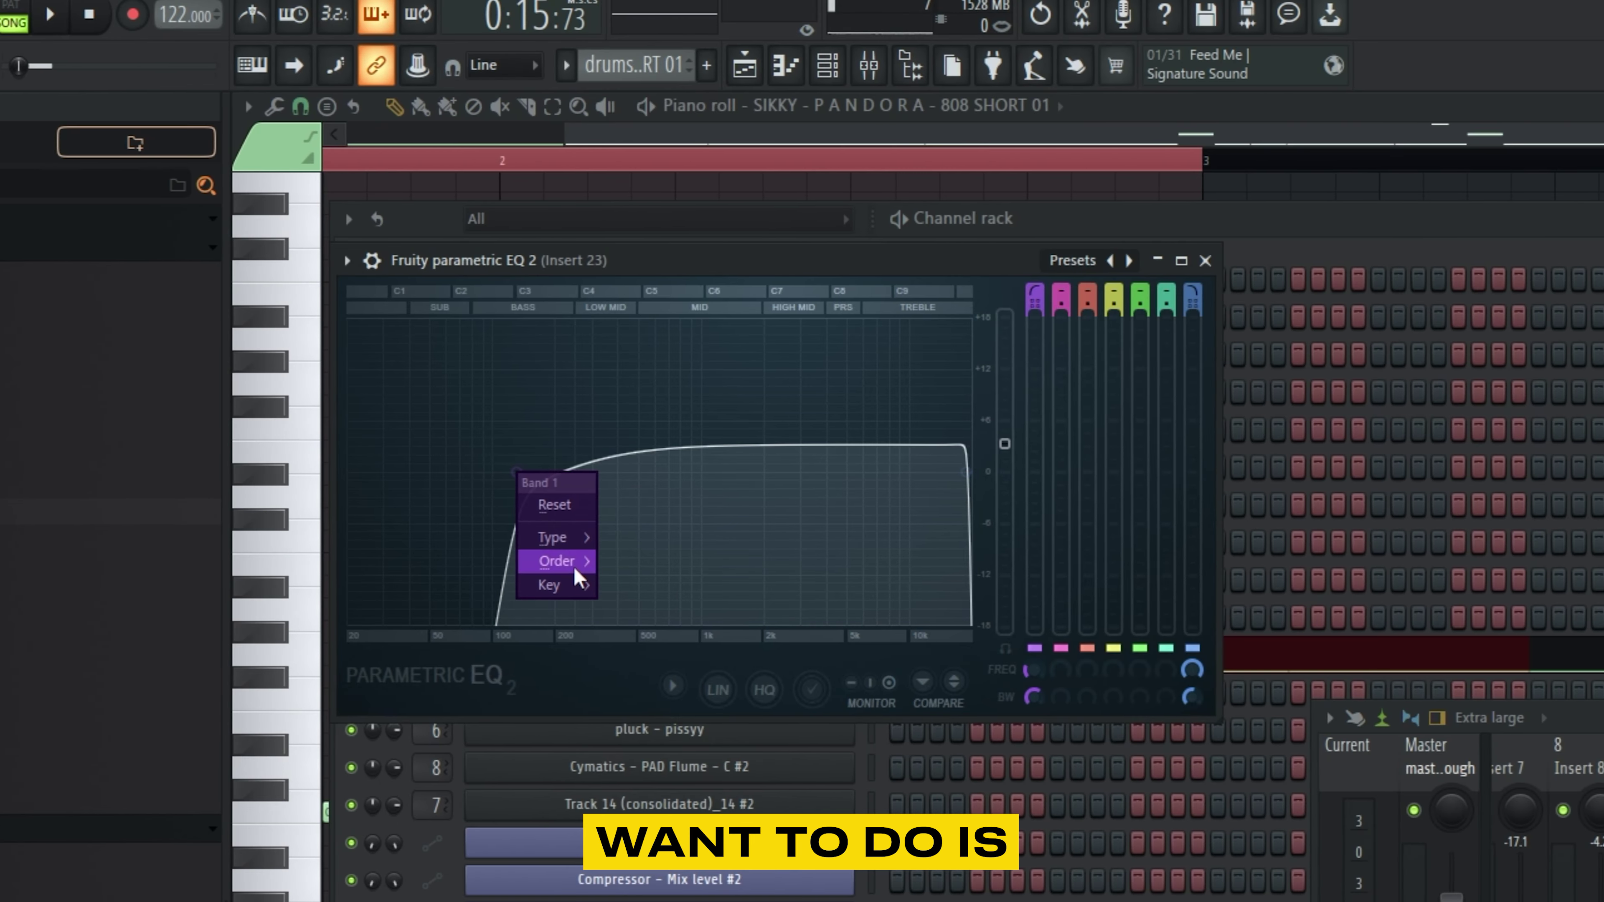
- Set band 1's order to 2 in Insert 23's Fruity parametric EQ 2 and move its low-cut frequency to about 100 Hz
mouse_move(544, 561)
click(630, 680)
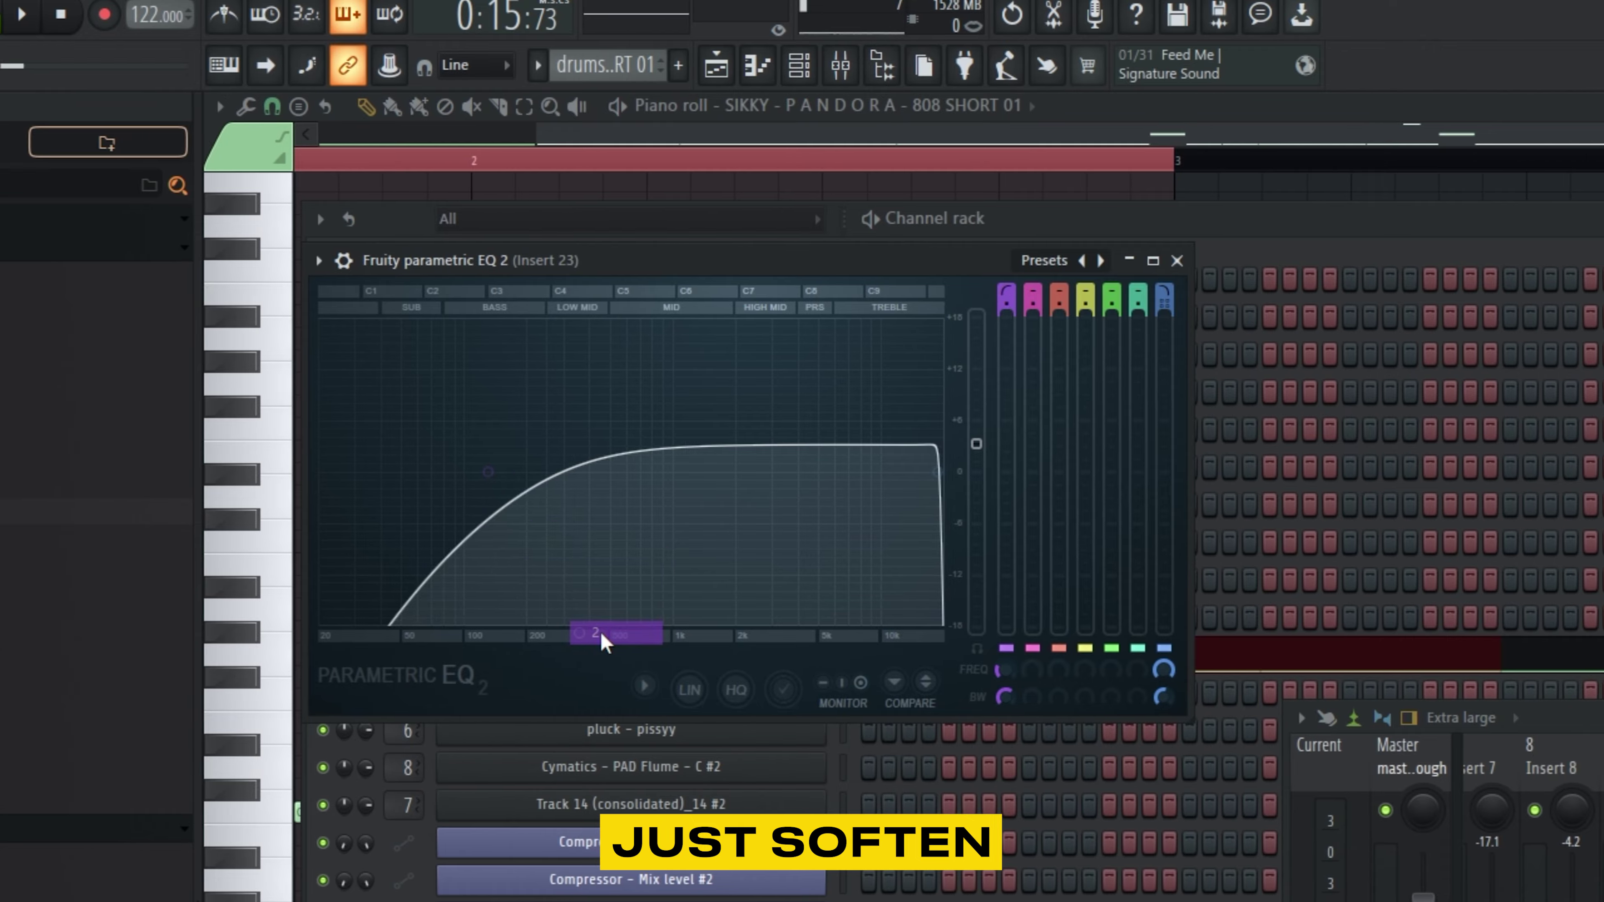
drag(483, 476, 427, 477)
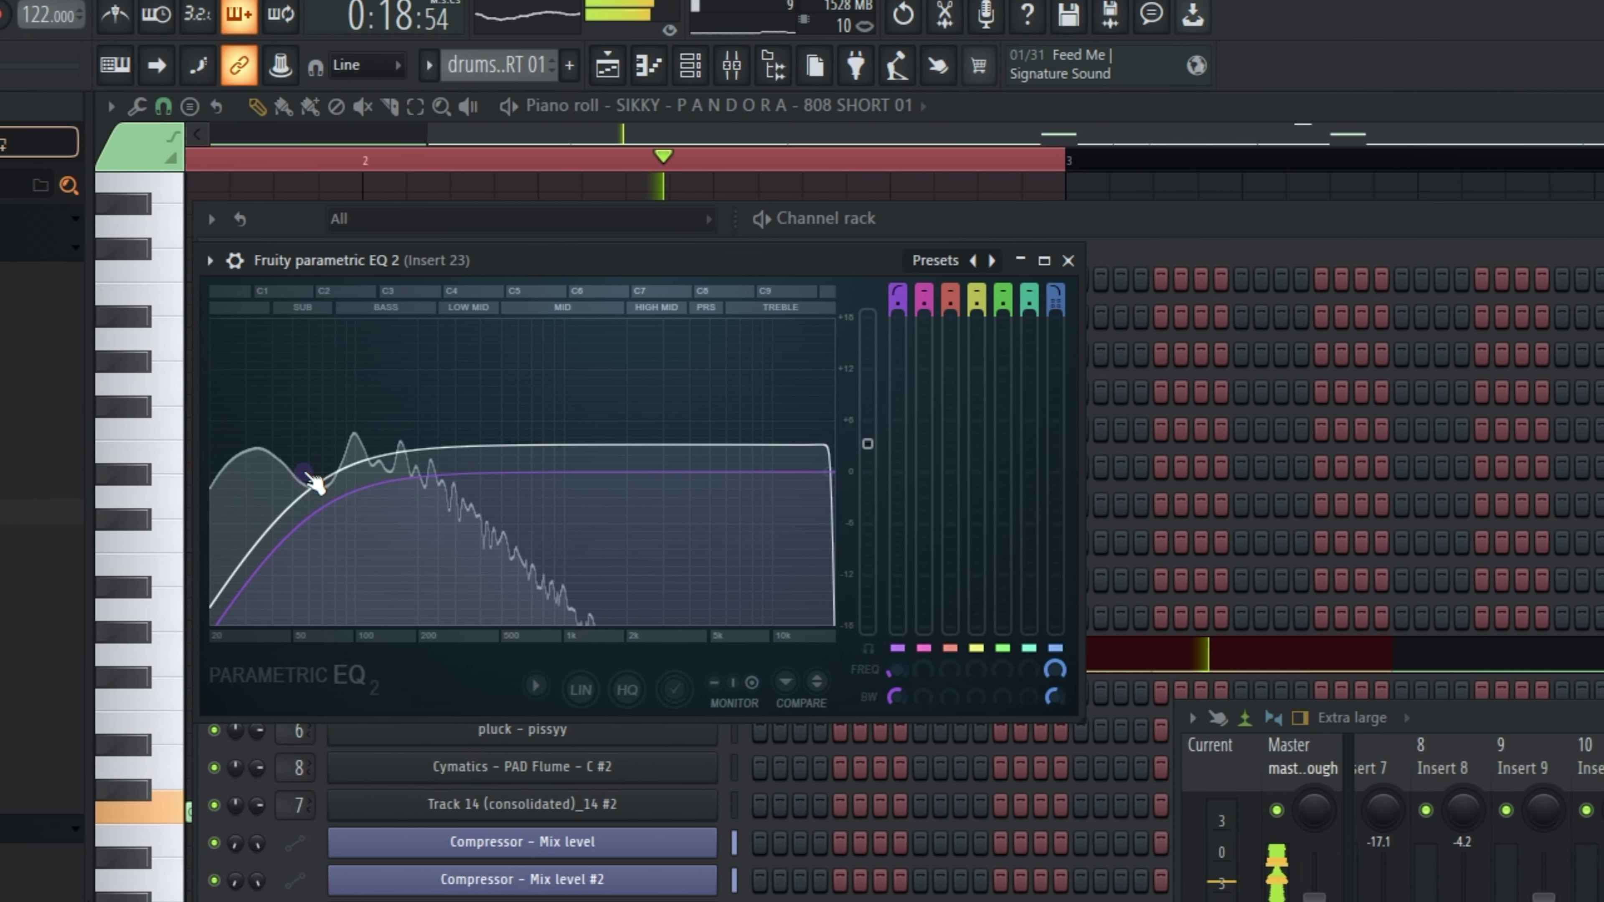
mouse_move(328, 482)
mouse_down()
mouse_move(371, 471)
mouse_move(324, 471)
mouse_up()
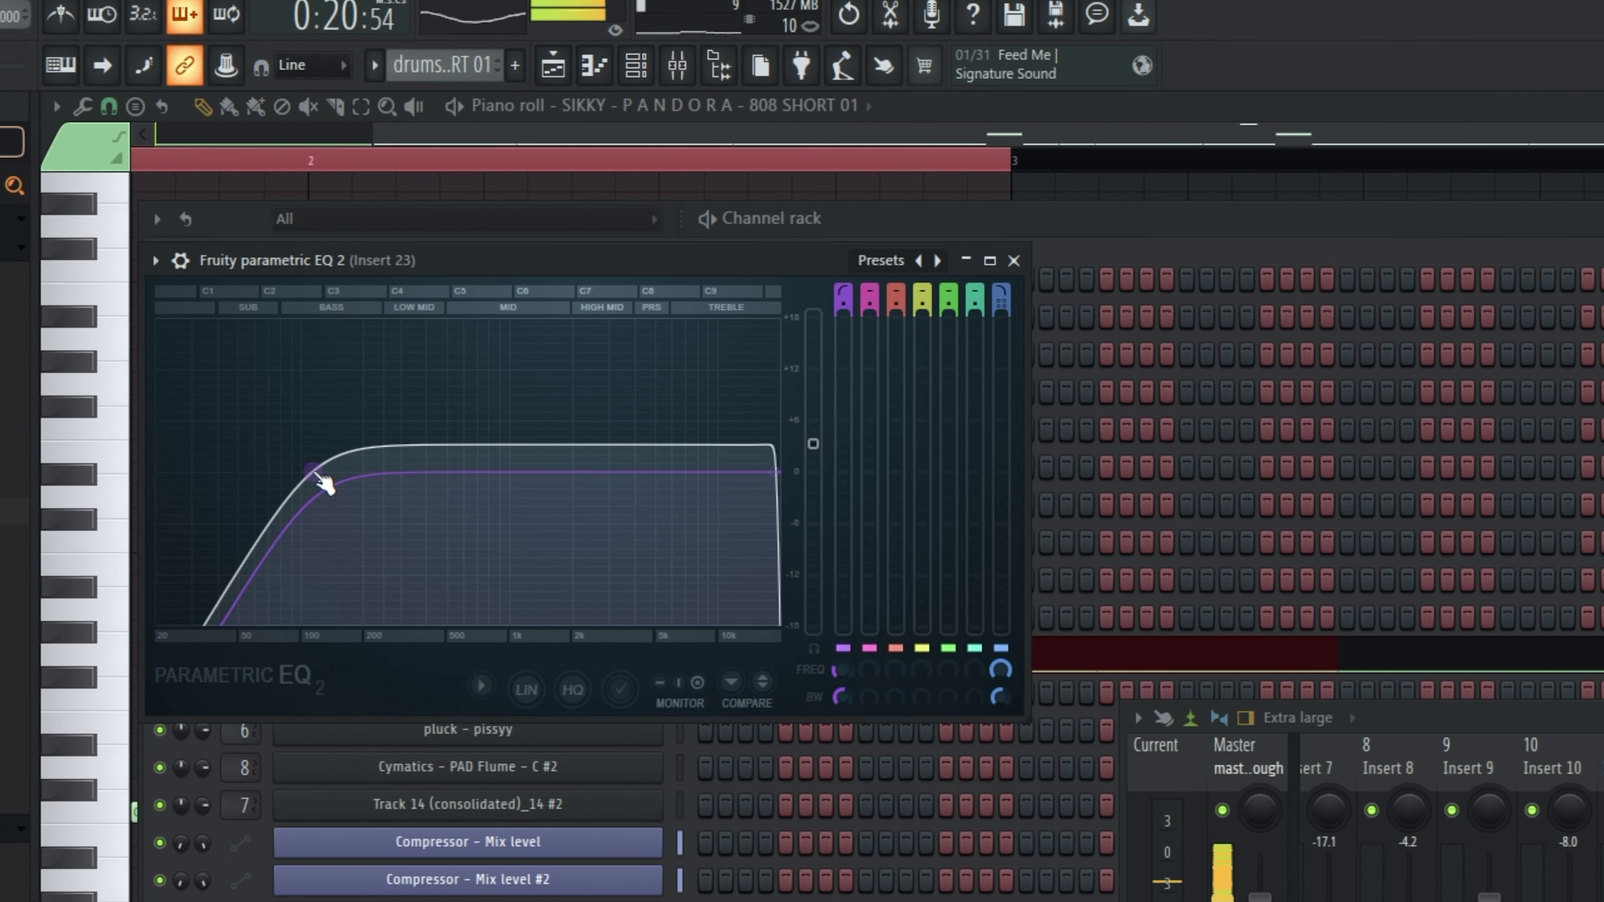
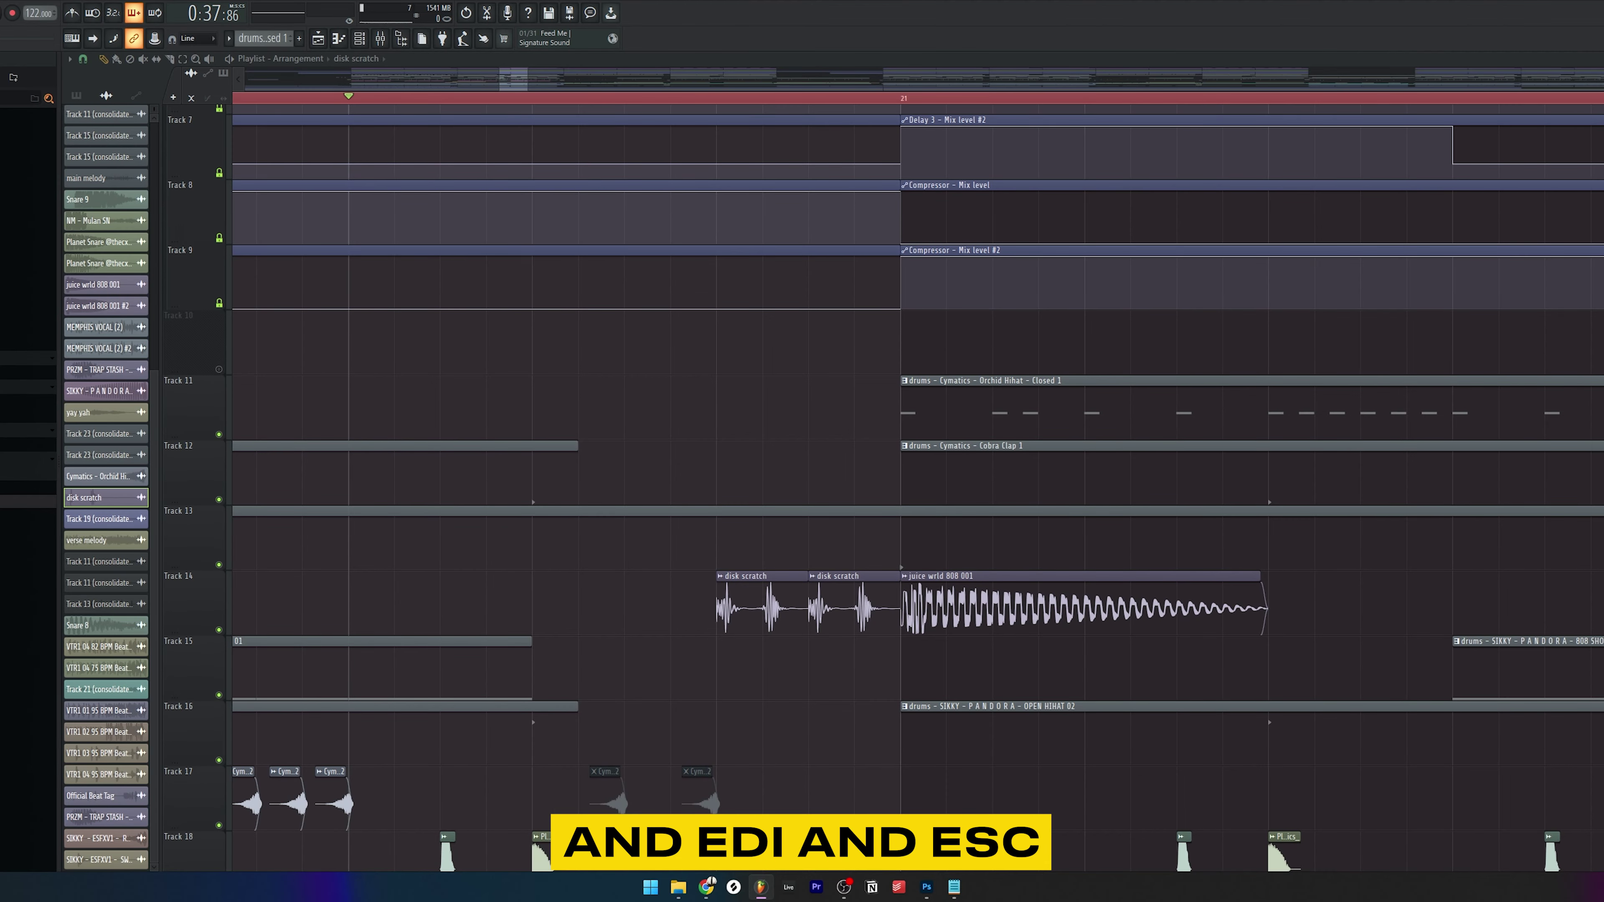
- Place the MONARCH DRUM FILL 03 sample on Track 15 ending at bar 21, then open its clip settings and play it
drag(28, 253, 650, 664)
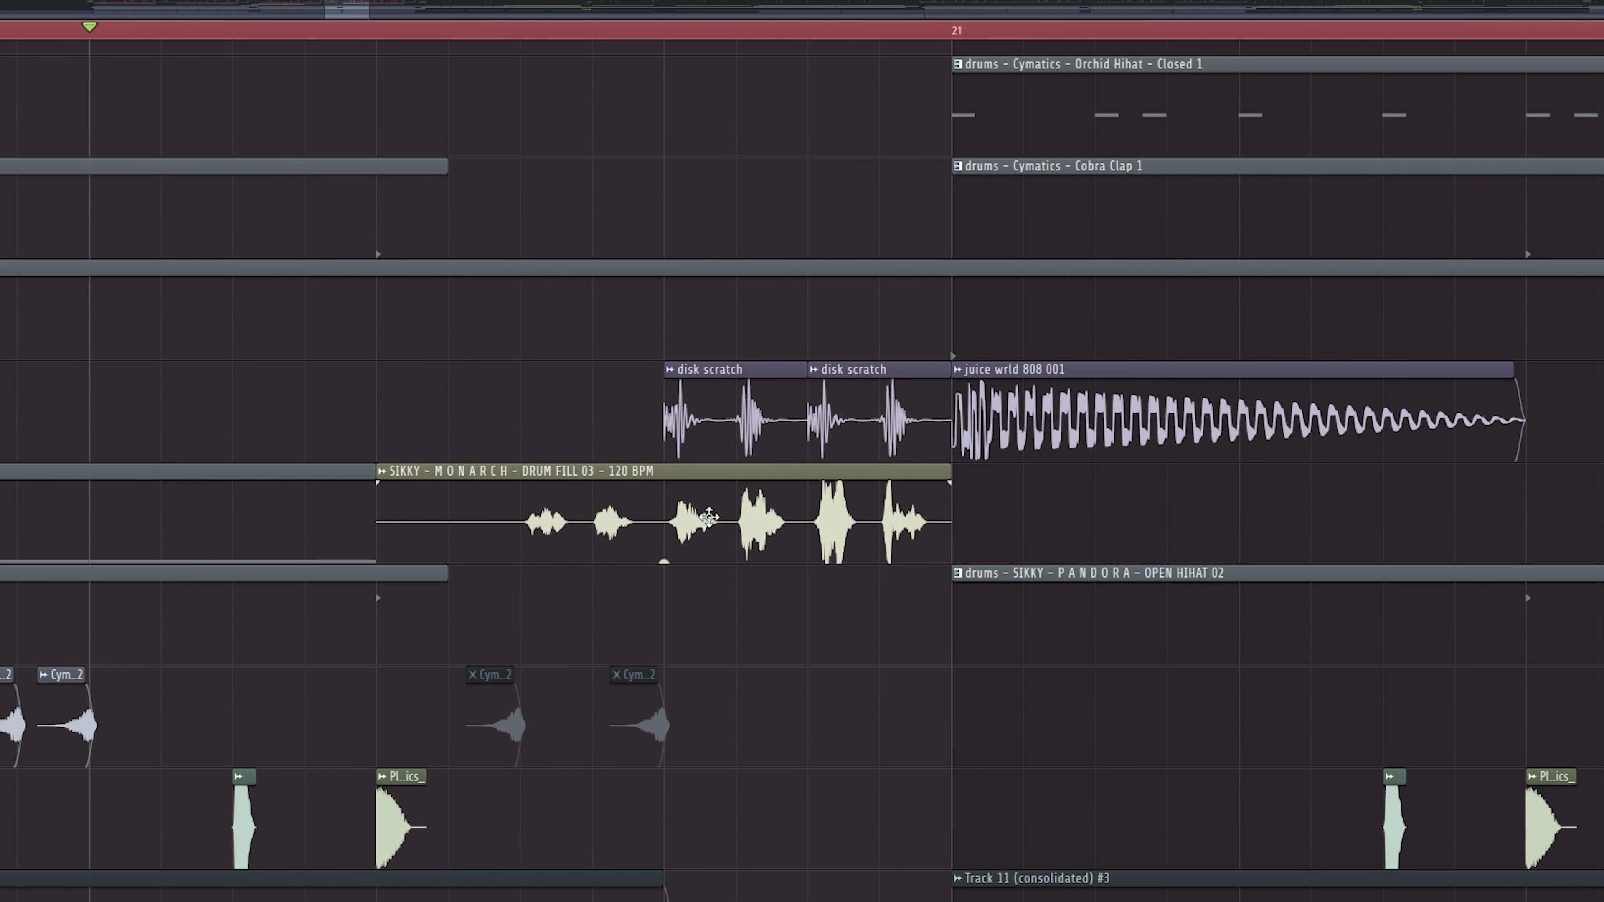
double_click(708, 516)
key(space)
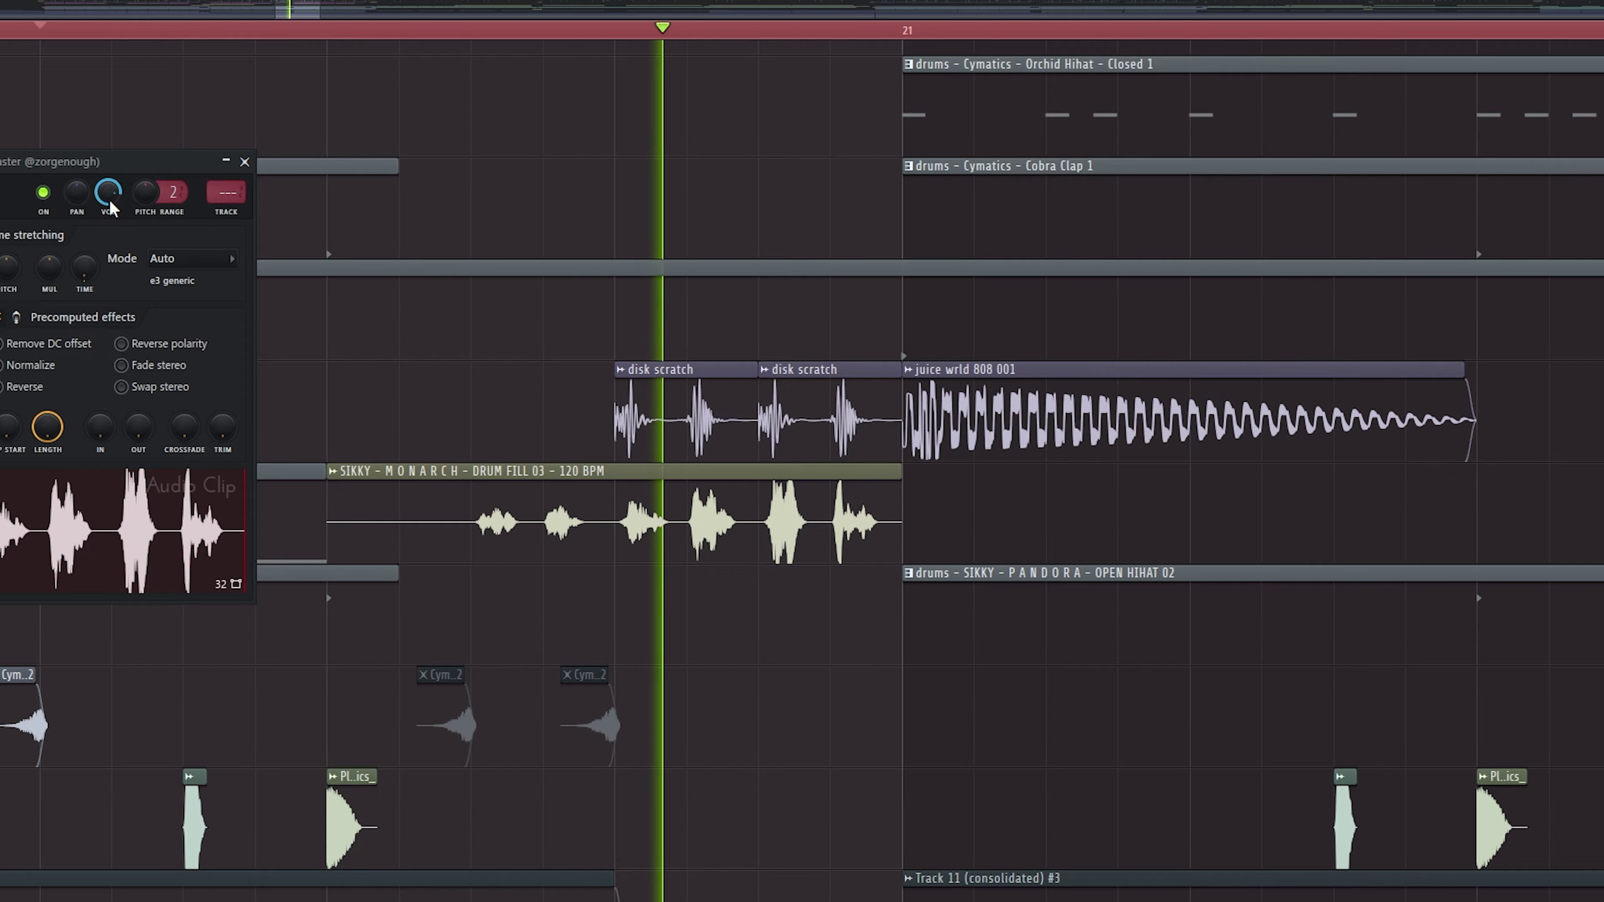